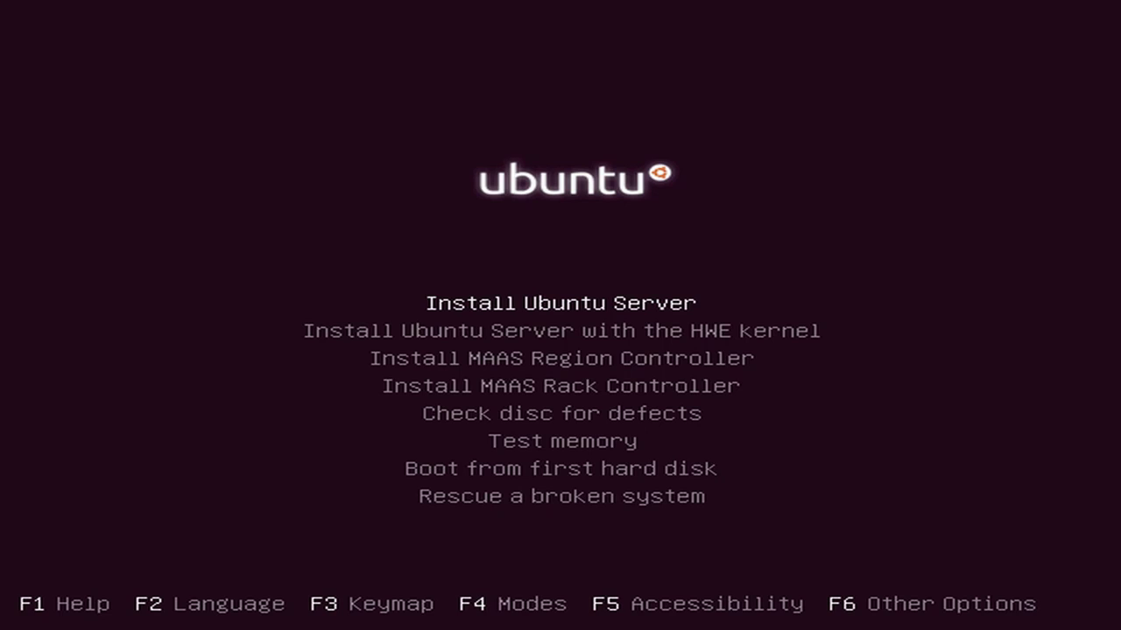
Launch 'Install Ubuntu Server' from the boot menu.
key("Return")
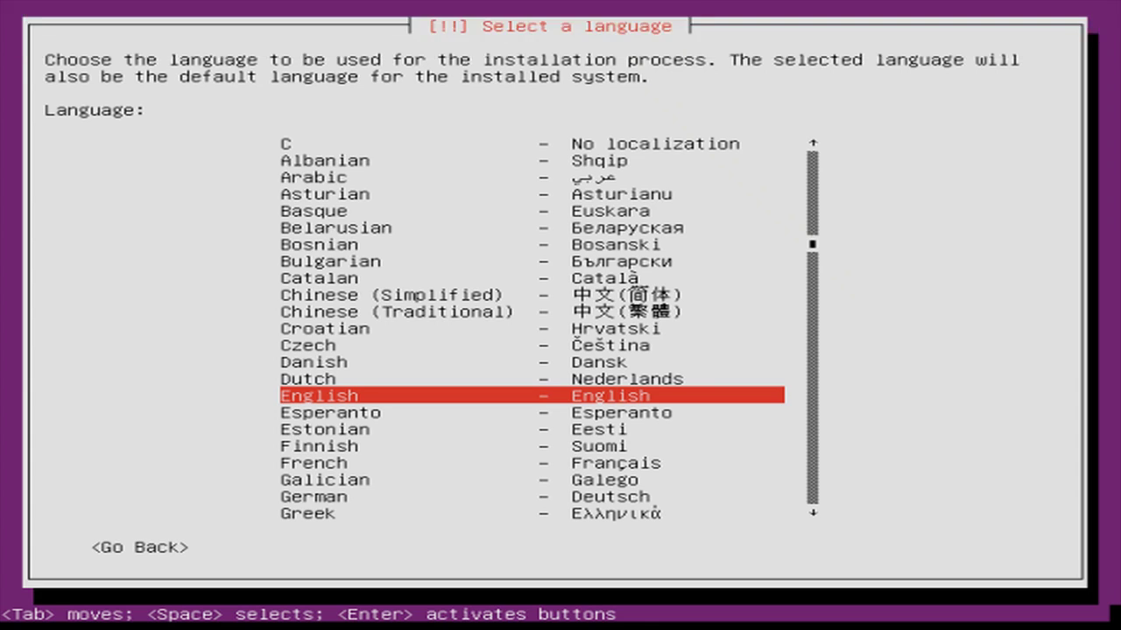
Choose English as the installation language.
key("Down")
key("Up")
key("Return")
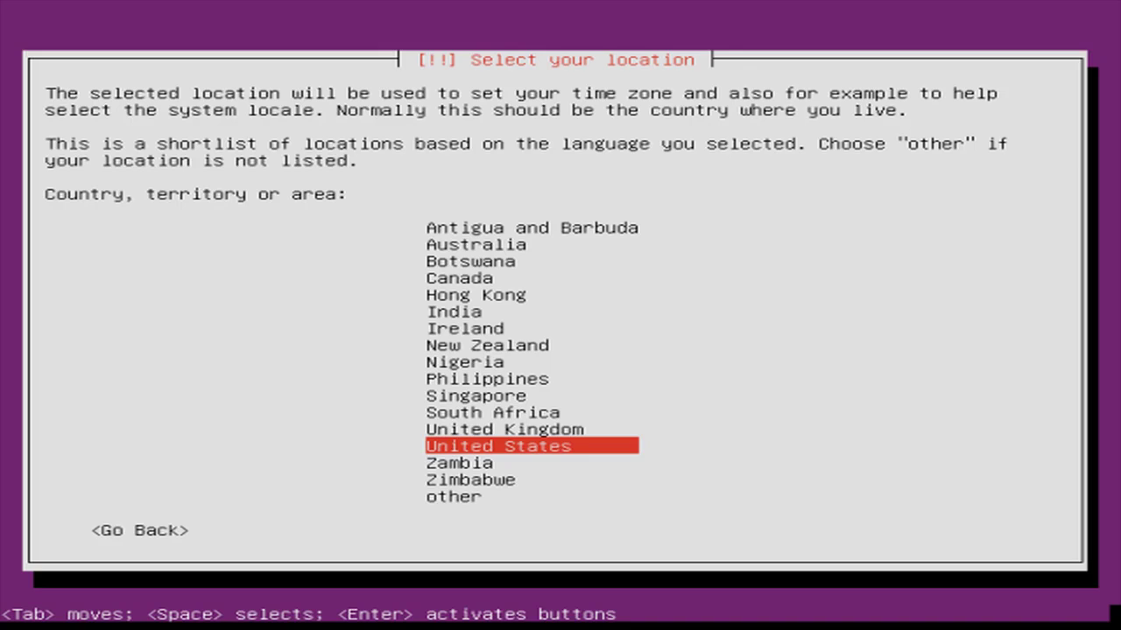
Set the location to Hungary via other > Europe.
key("Down")
key("Down")
key("Up")
key("Up")
key("Up")
key("Up")
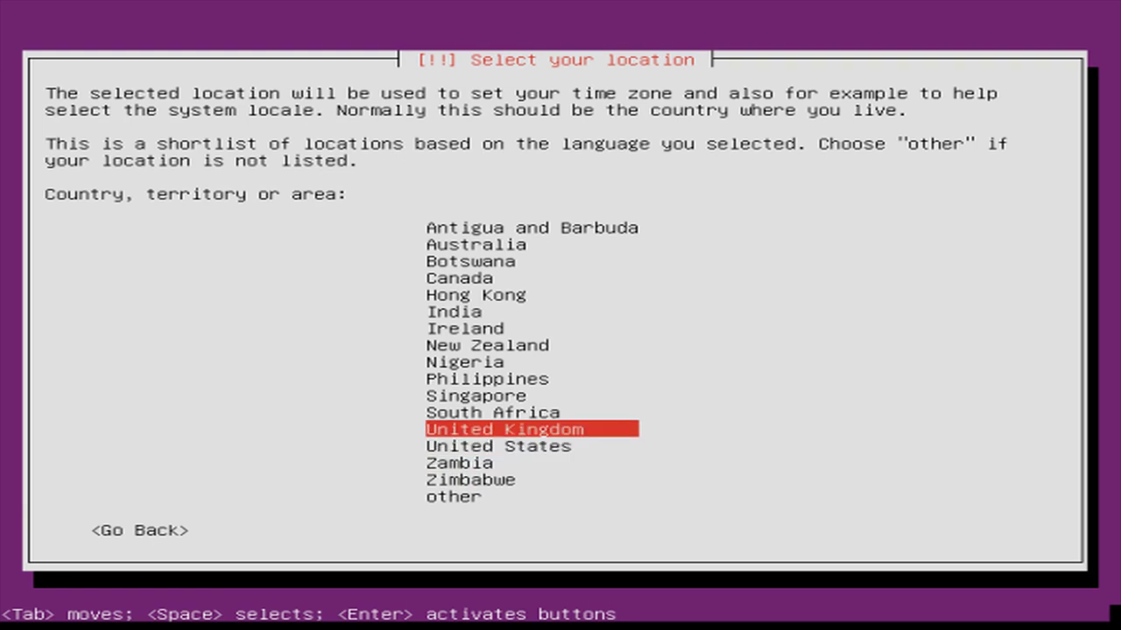
key("Down")
key("Down")
key("Down")
key("Down")
key("Down")
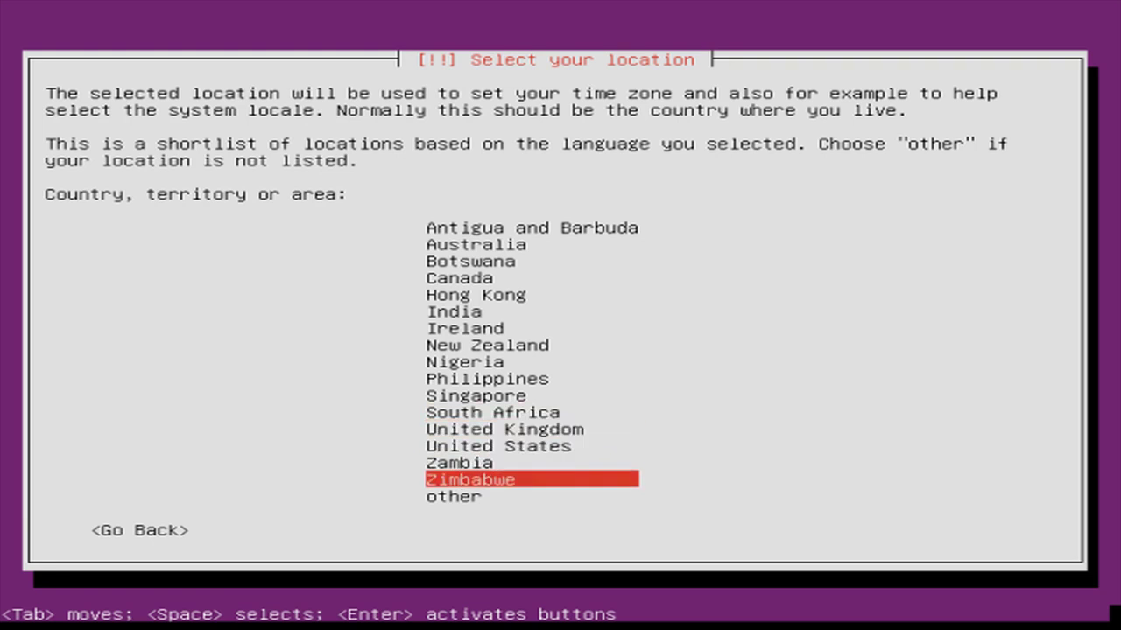
key("Return")
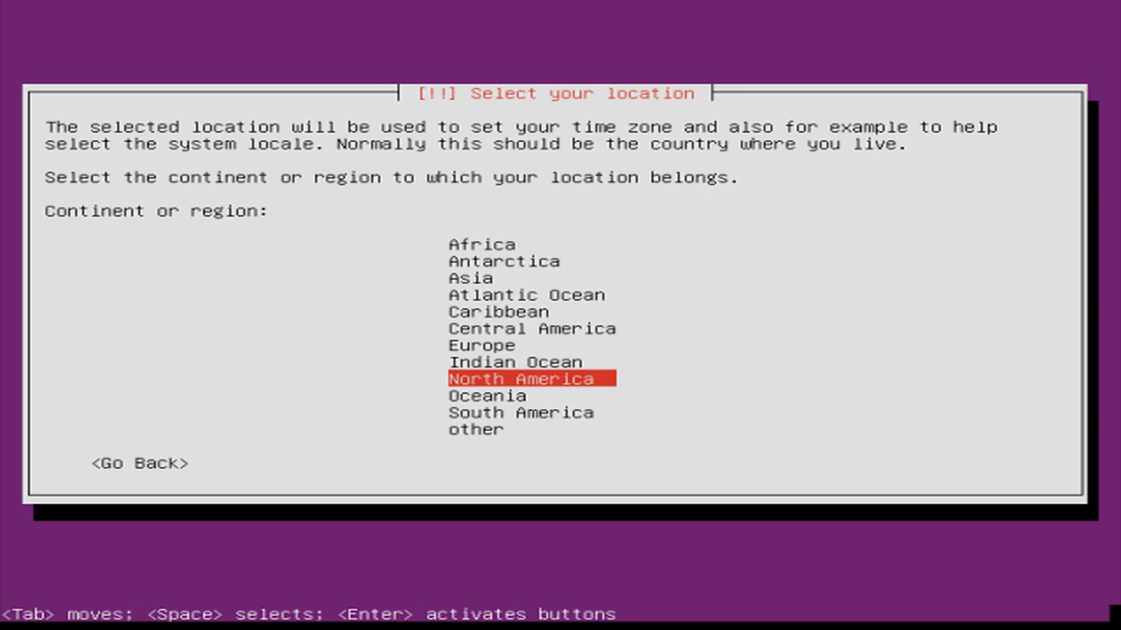
key("Up")
key("Up")
key("Return")
key("Down")
key("Down")
key("Down")
key("Down")
key("Down")
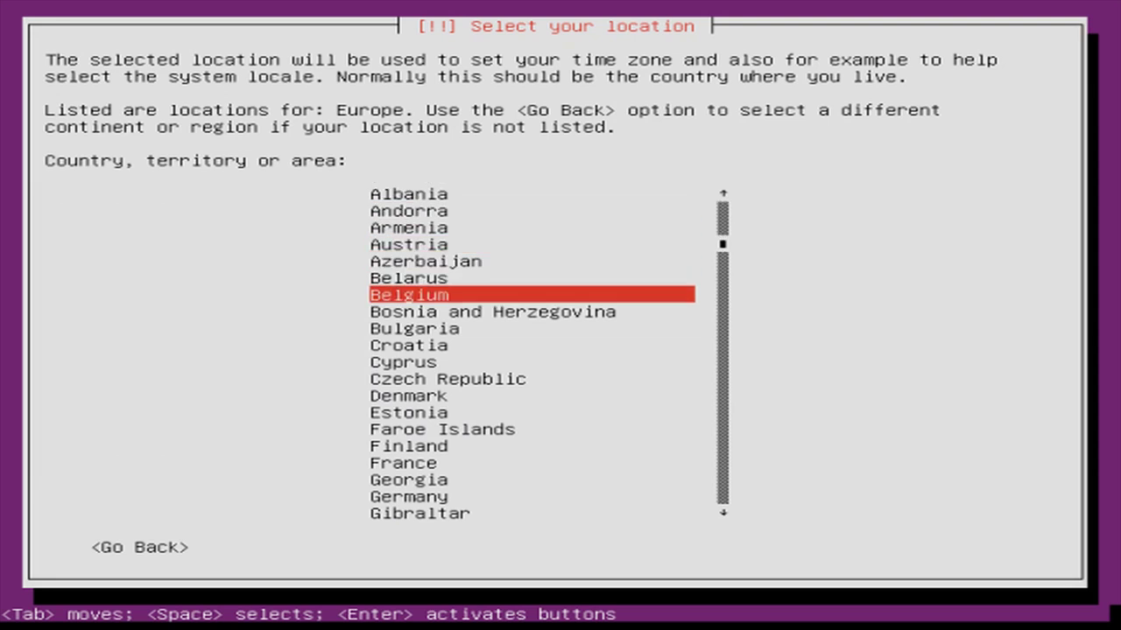
key("Down")
key("Down")
key("Down")
key("Down")
key("Down")
key("Down")
key("Down")
key("h")
key("Down")
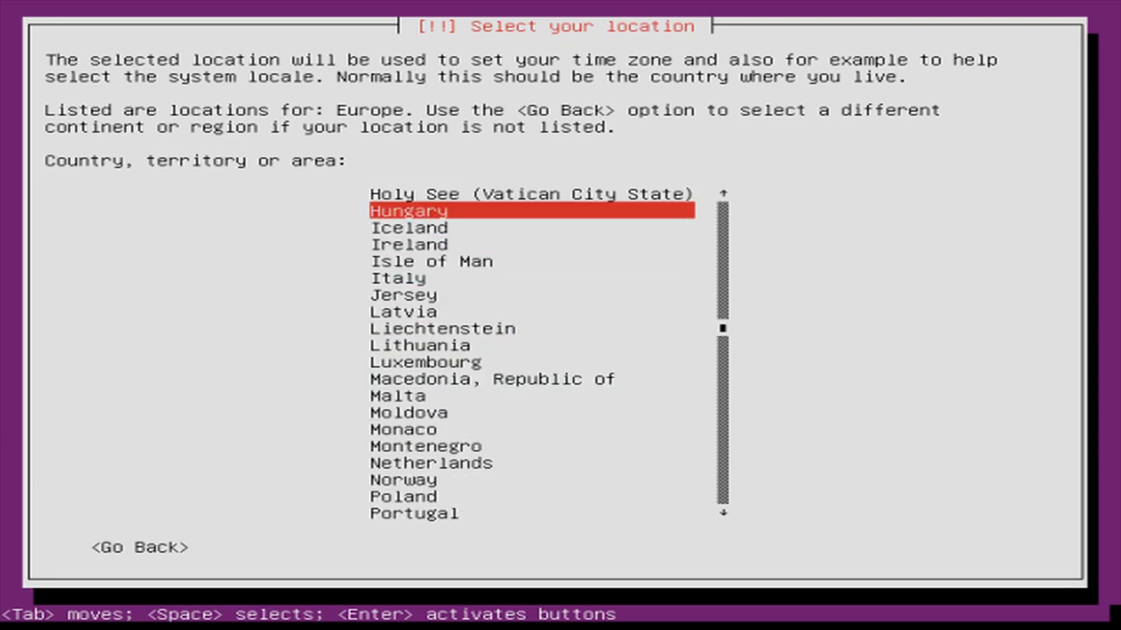
key("Return")
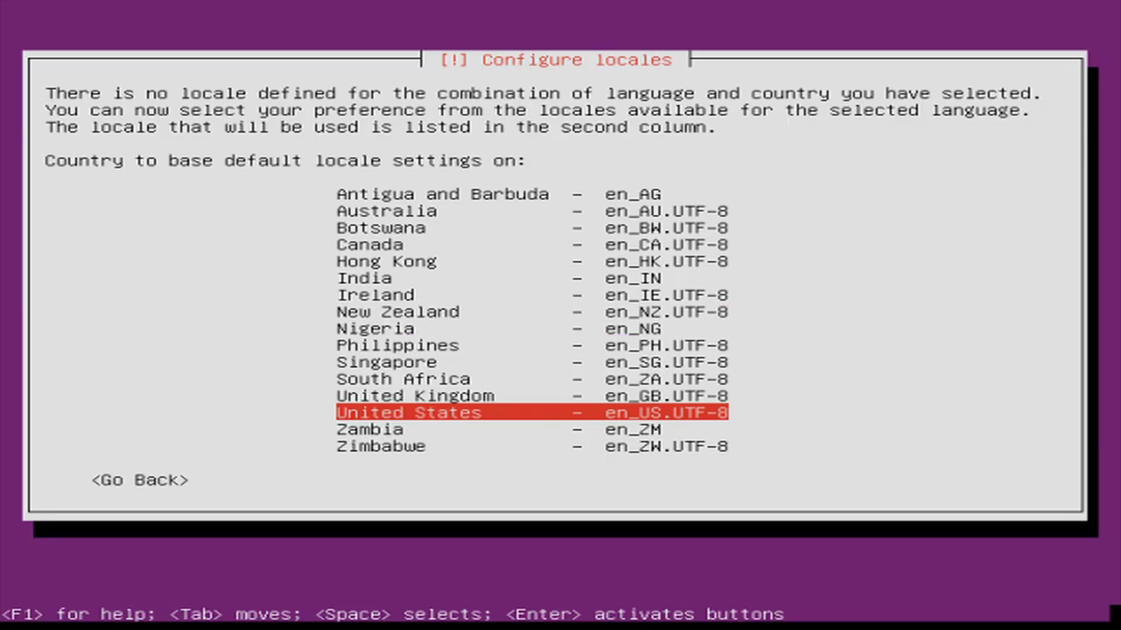
Pick the United States en_US.UTF-8 locale.
key("h")
key("Down")
key("Down")
key("Down")
key("Down")
key("Down")
key("Down")
key("Down")
key("Down")
key("Down")
key("Down")
key("Down")
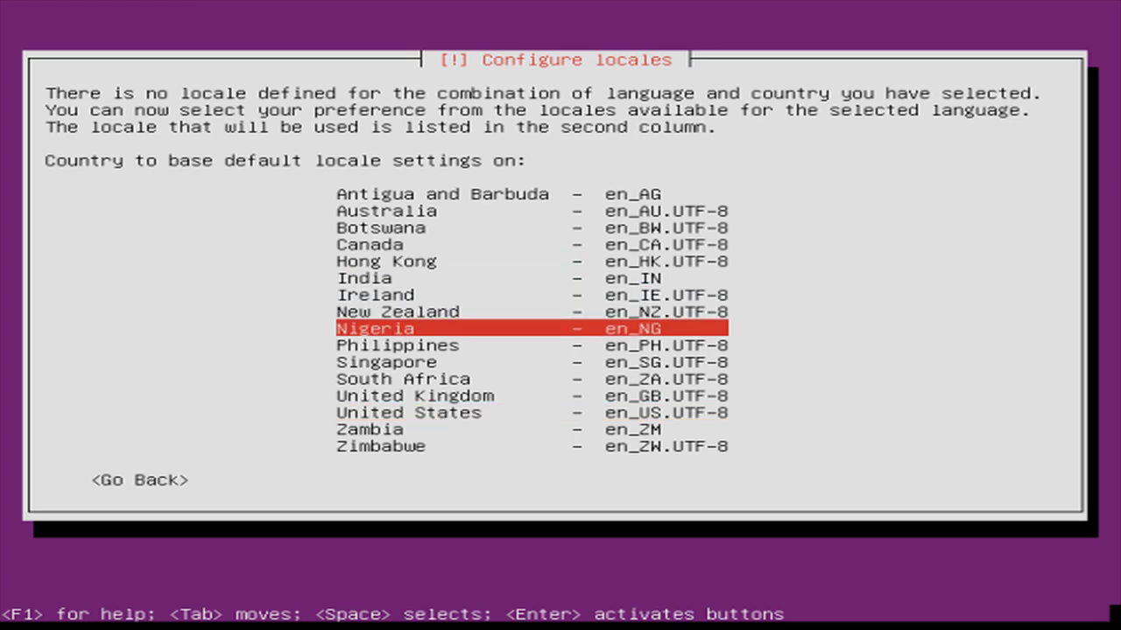
key("Up")
key("Up")
key("Up")
key("Up")
key("c")
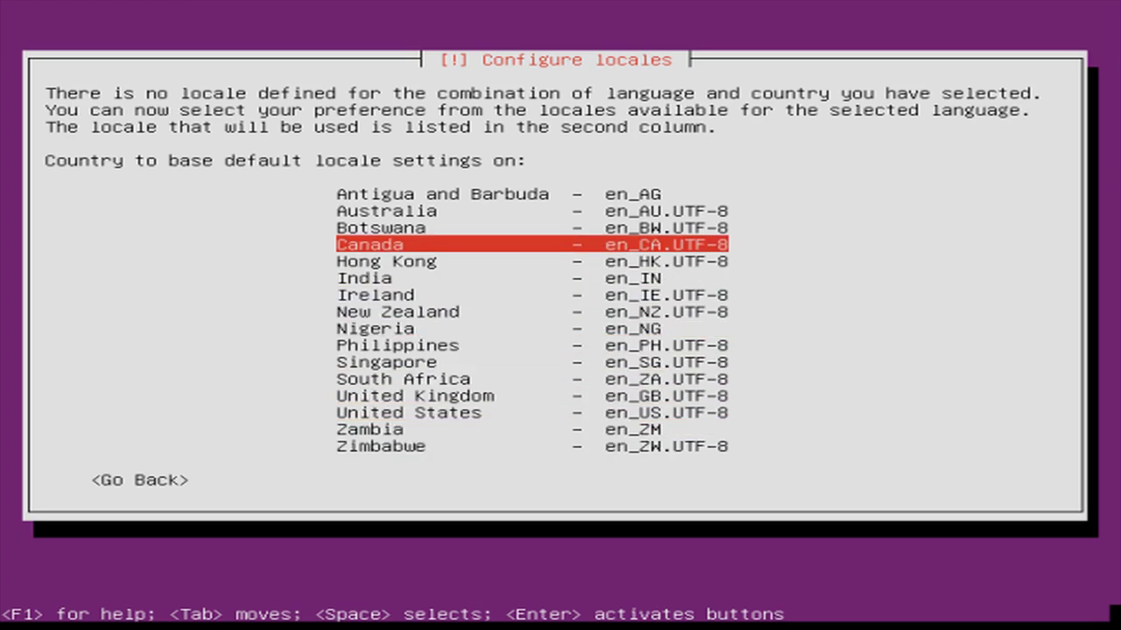
key("Up")
key("Down")
key("Down")
key("Down")
key("Down")
key("Down")
key("Down")
key("Down")
key("Down")
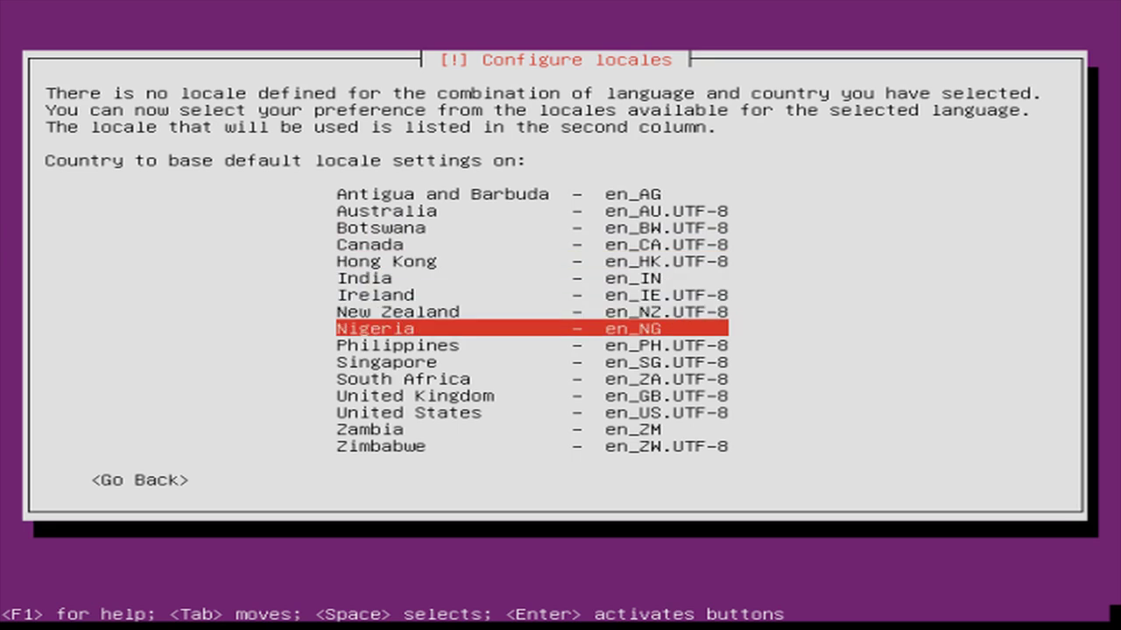
key("Up")
key("Up")
key("Down")
key("Down")
key("Up")
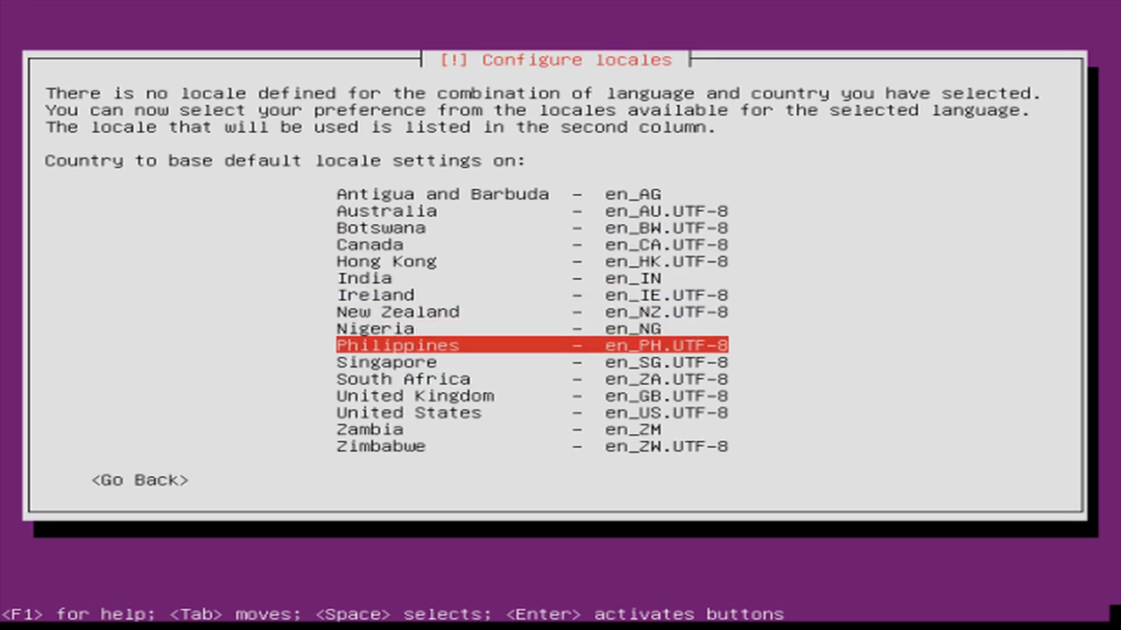
key("Up")
key("Up")
key("Up")
key("Up")
key("Up")
key("Up")
key("Up")
key("Up")
key("Up")
key("Down")
key("Down")
key("Down")
key("Down")
key("Down")
key("Down")
key("Down")
key("Down")
key("Down")
key("Down")
key("Down")
key("Down")
key("Down")
key("Down")
key("Up")
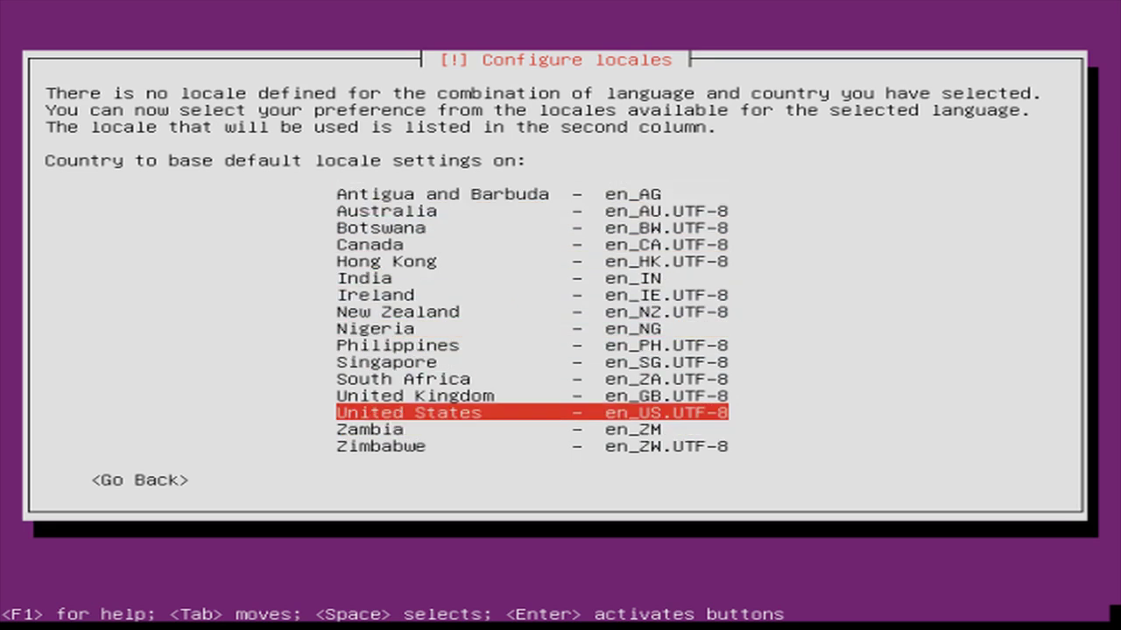
key("Return")
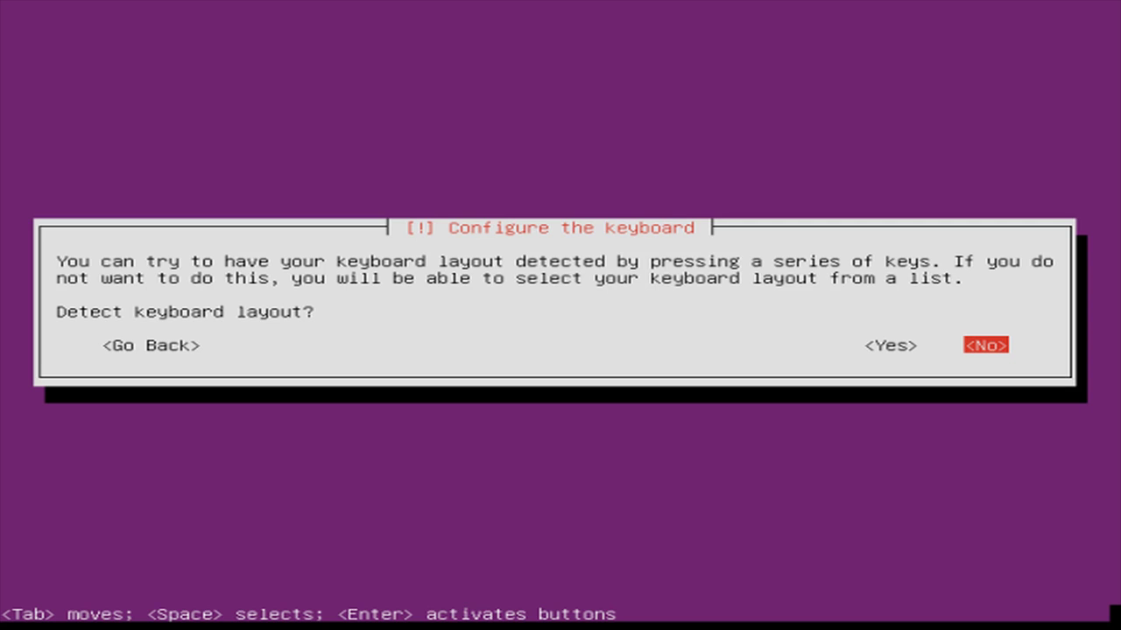
Auto-detect the keyboard by pressing the requested keys, confirming the ö key, and accept layout hu.
key("Left")
key("Return")
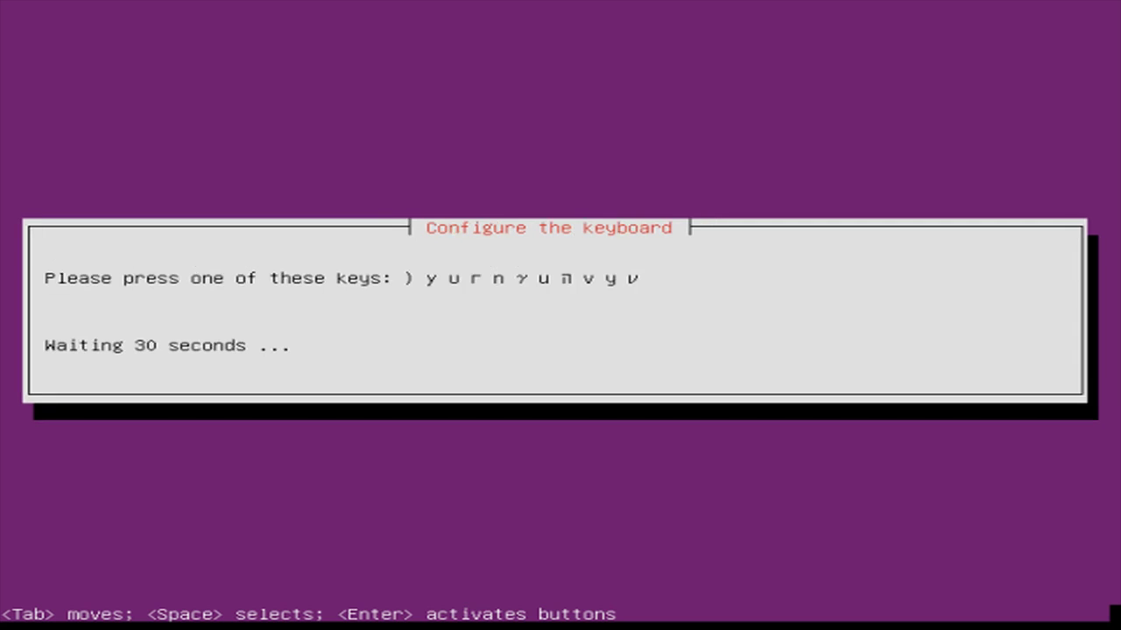
key("y")
key("Left")
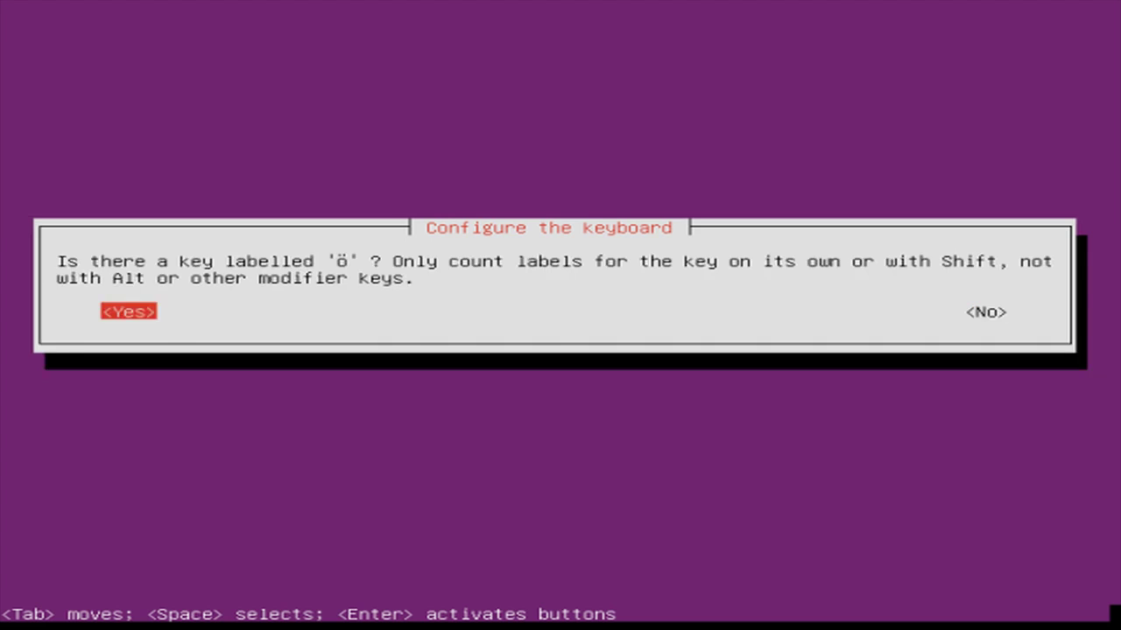
key("Return")
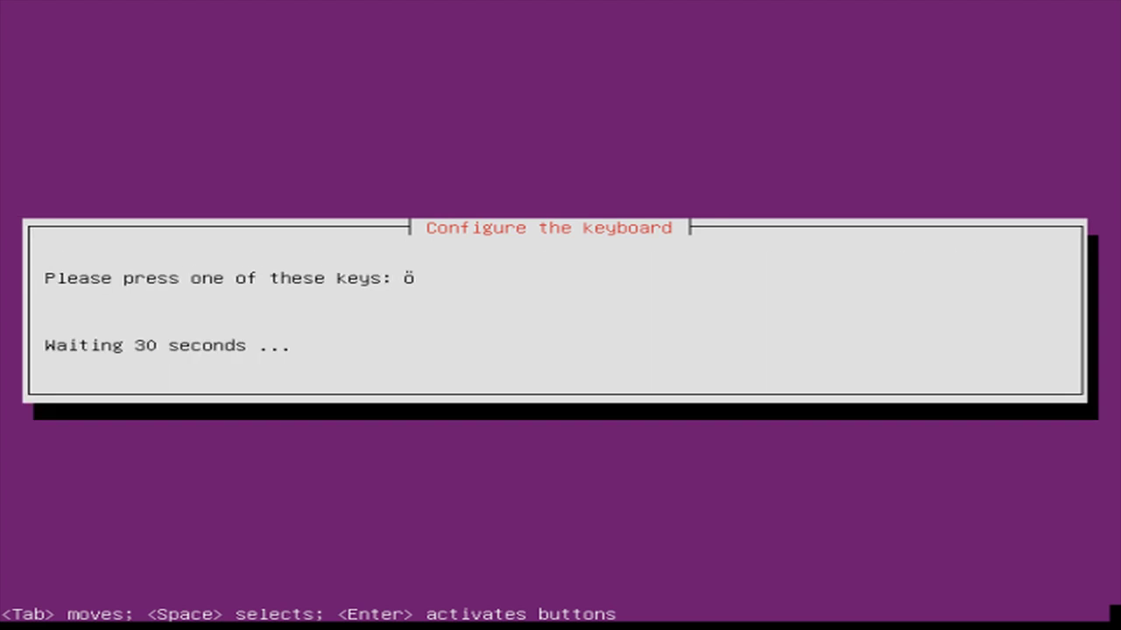
key("odiaeresis")
key("Return")
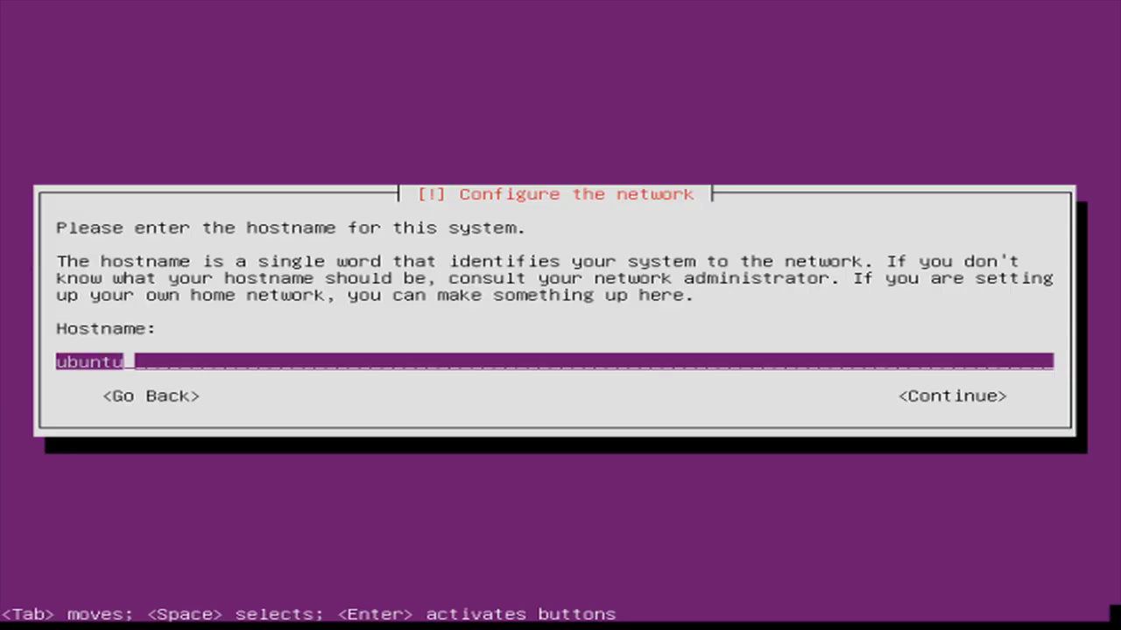
Change the hostname from ubuntu to VMubuntu.
key("Left")
key("Left")
key("Left")
key("Left")
key("Left")
key("Left")
type("vm")
key("BackSpace")
key("BackSpace")
type("VM")
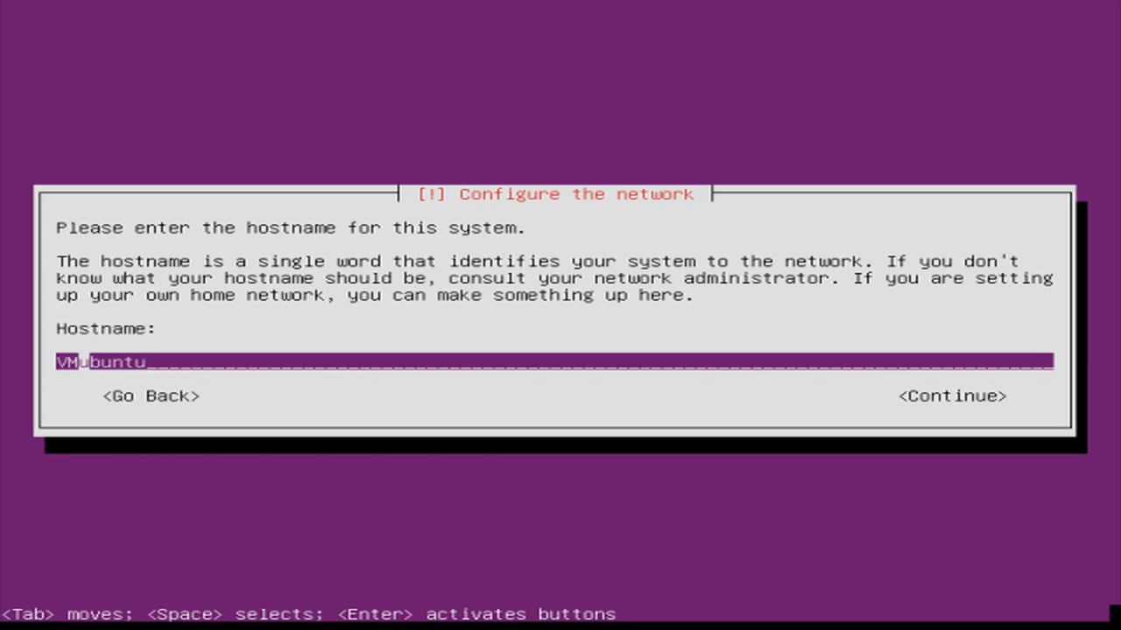
key("Right")
key("Right")
key("Right")
key("Right")
key("Right")
key("Right")
key("Return")
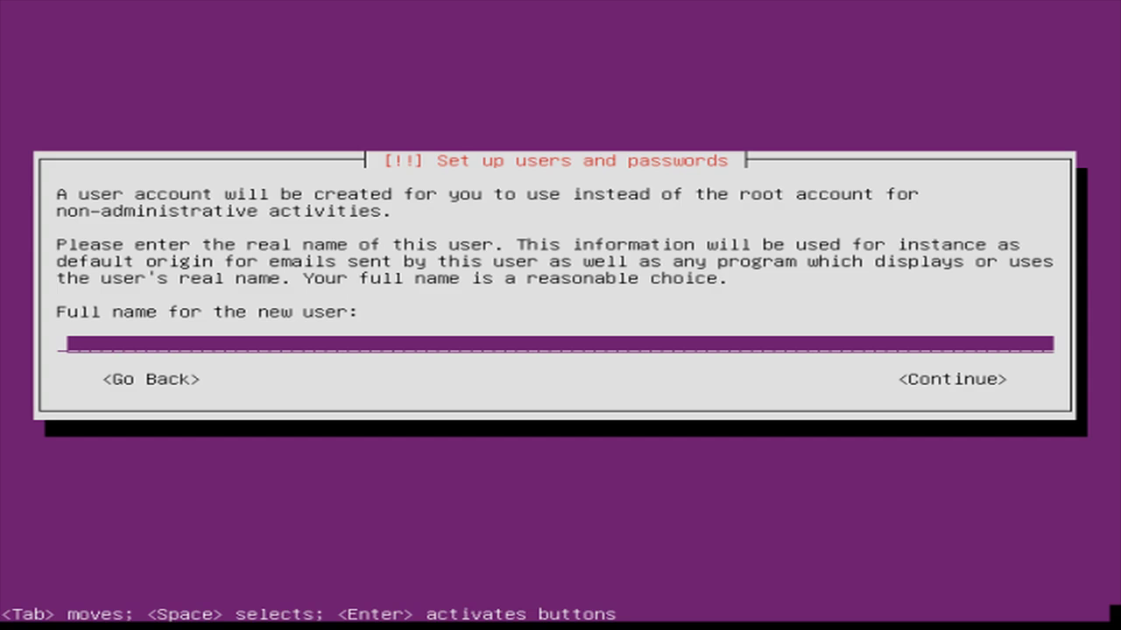
Create the user account with the user's full name, suggested username and a verified password.
type("Szabolcs")
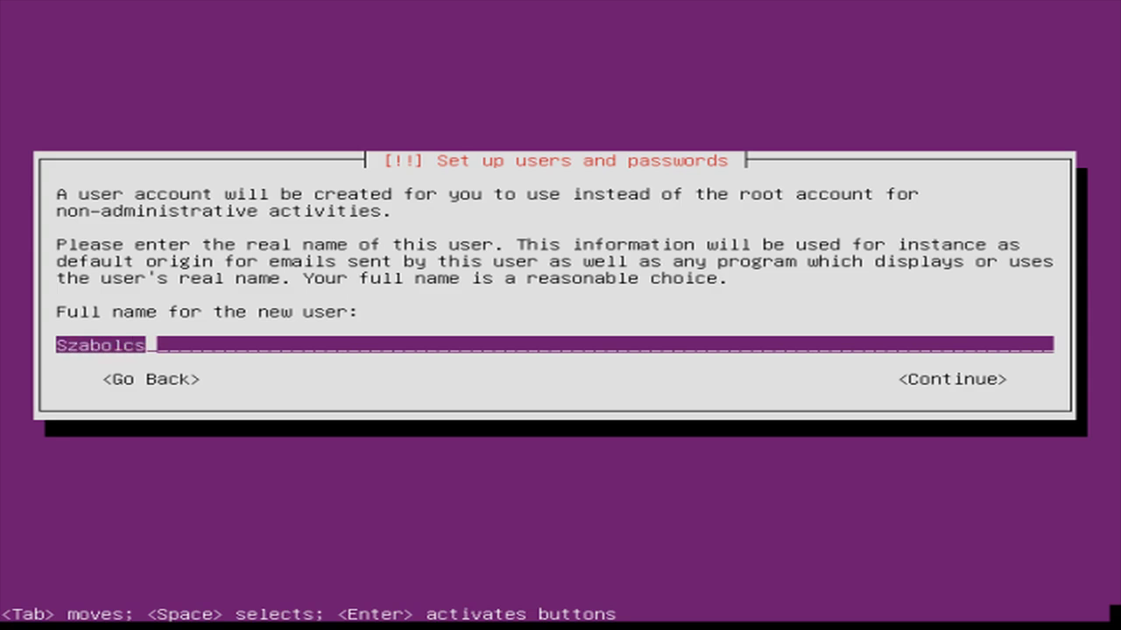
type(" Nemeth")
key("Return")
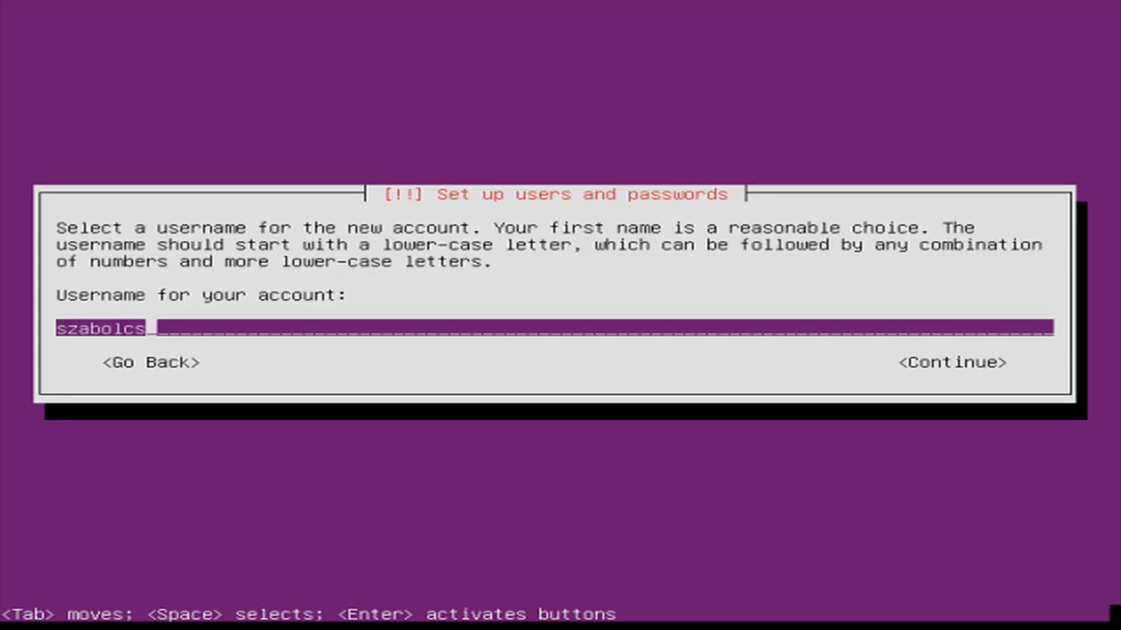
key("Return")
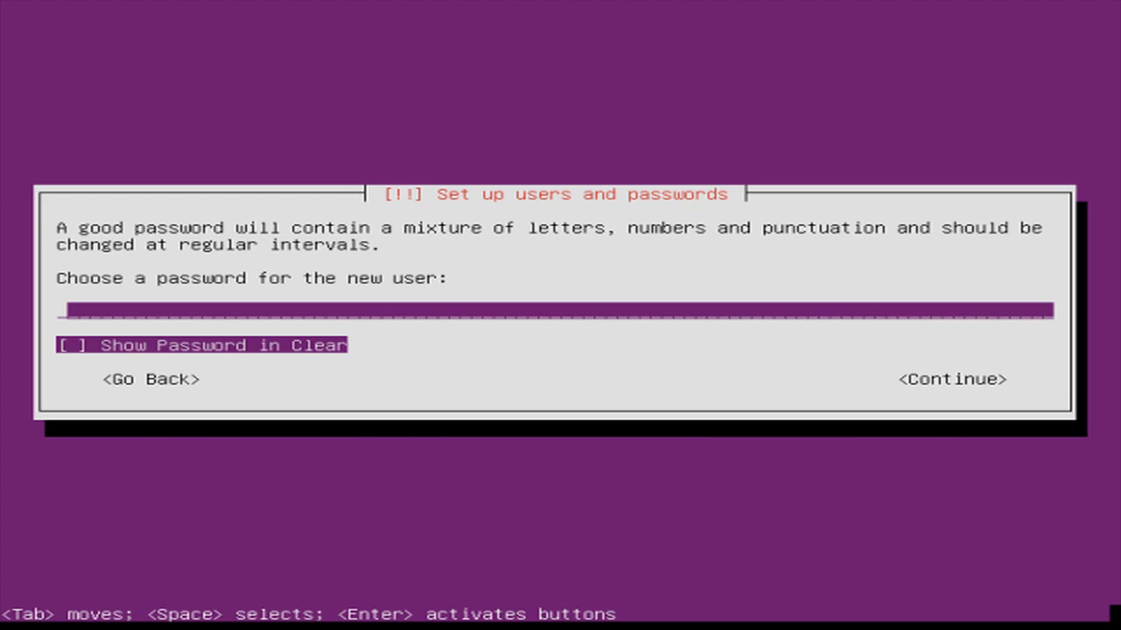
type("***********")
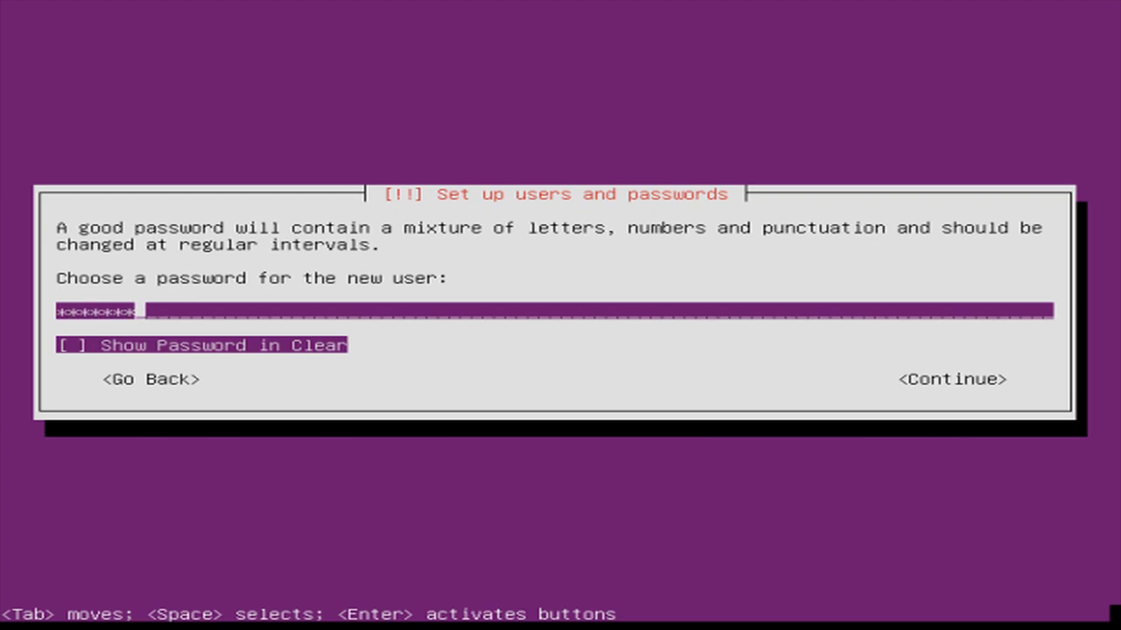
key("Return")
type("***********")
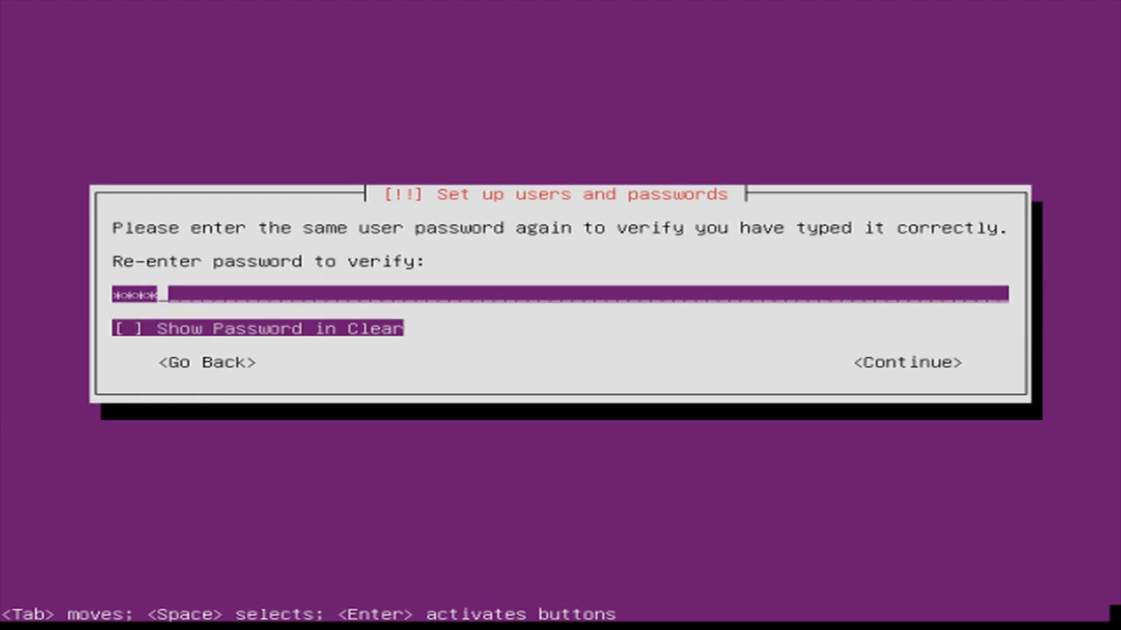
key("Return")
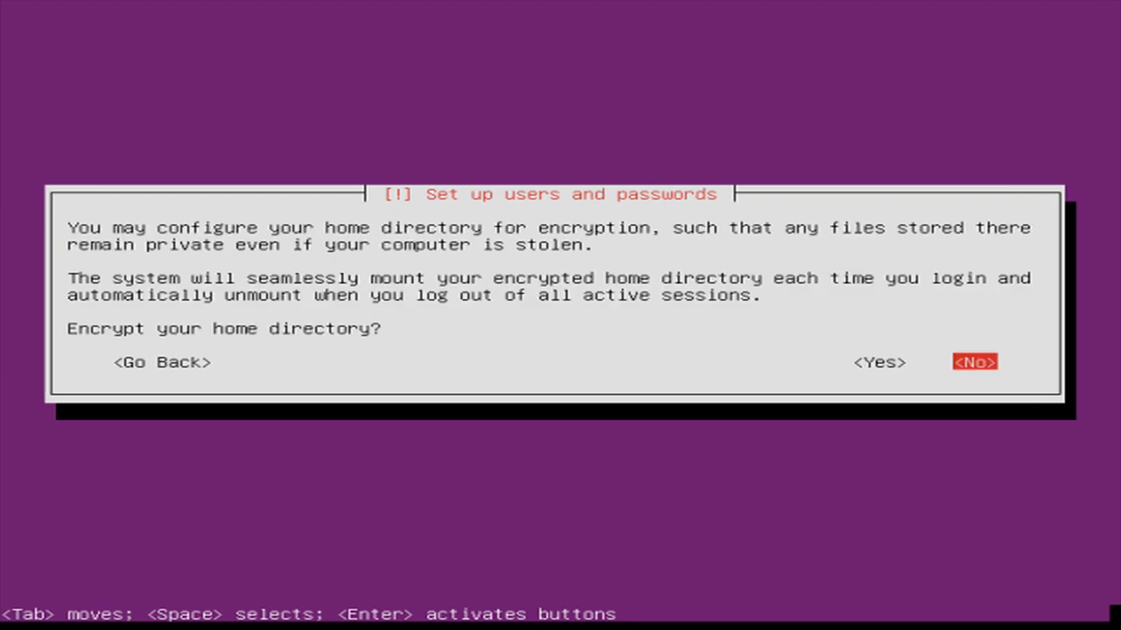
Answer the home encryption prompt, accept Europe/Budapest time zone, and choose manual partitioning.
key("Left")
key("Return")
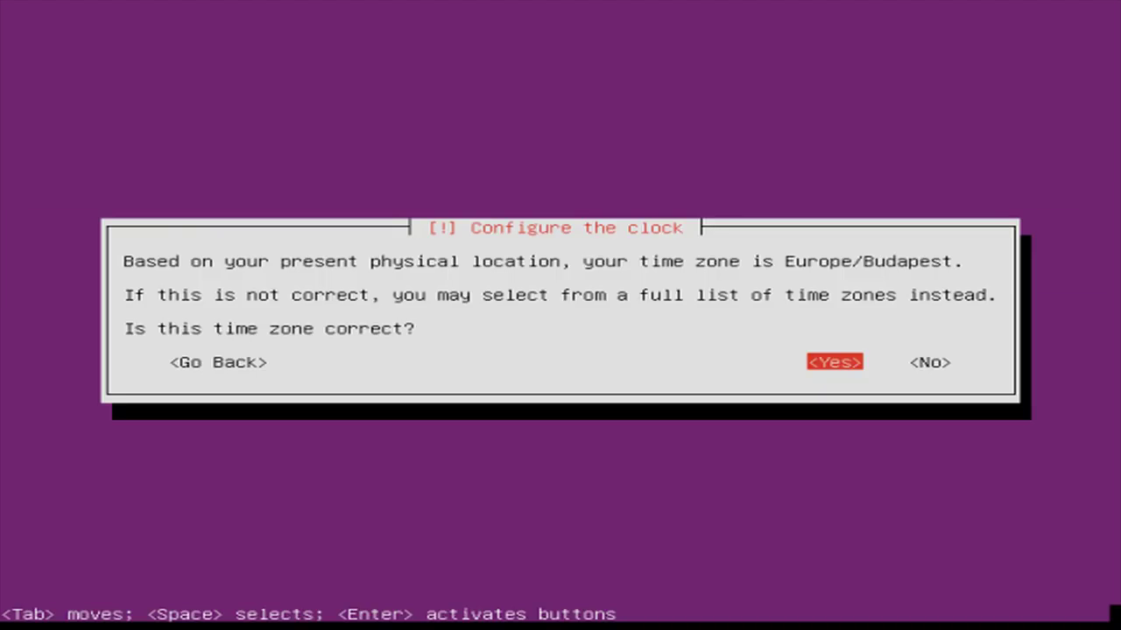
key("Return")
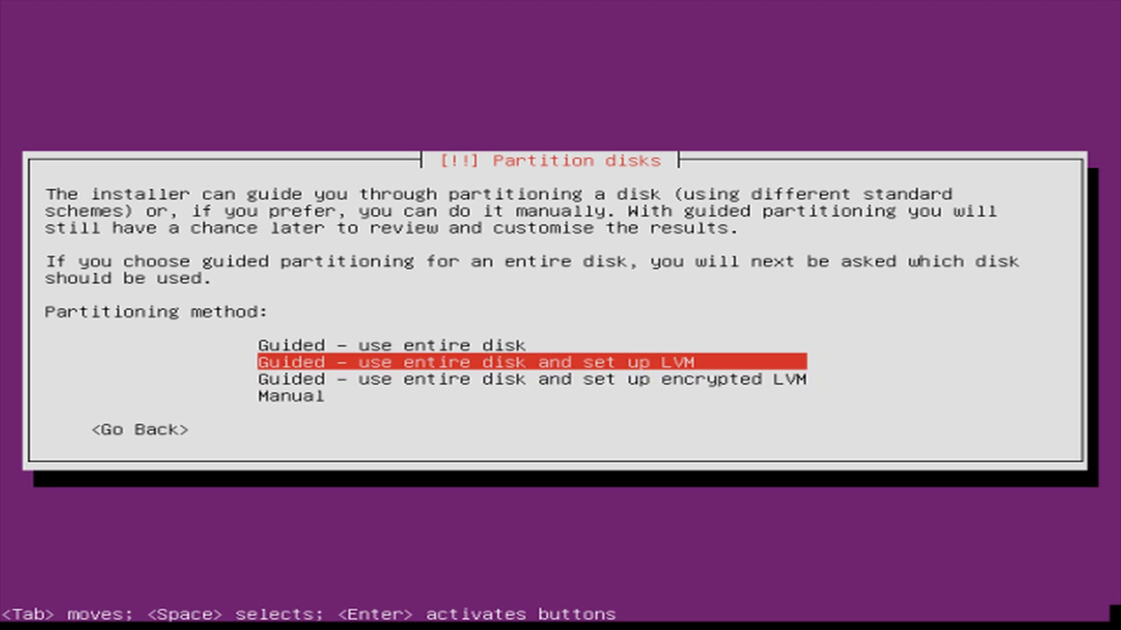
key("Down")
key("Down")
key("Return")
Create an empty partition table on the 42.9 GB disk and start a new partition.
key("Down")
key("Down")
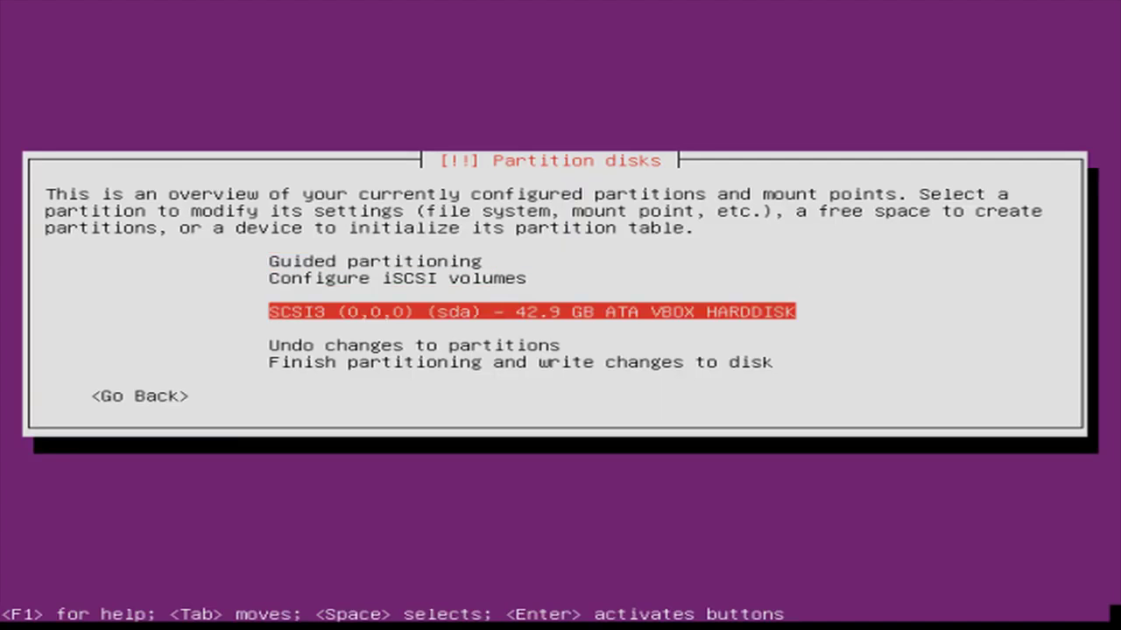
key("Return")
key("Left")
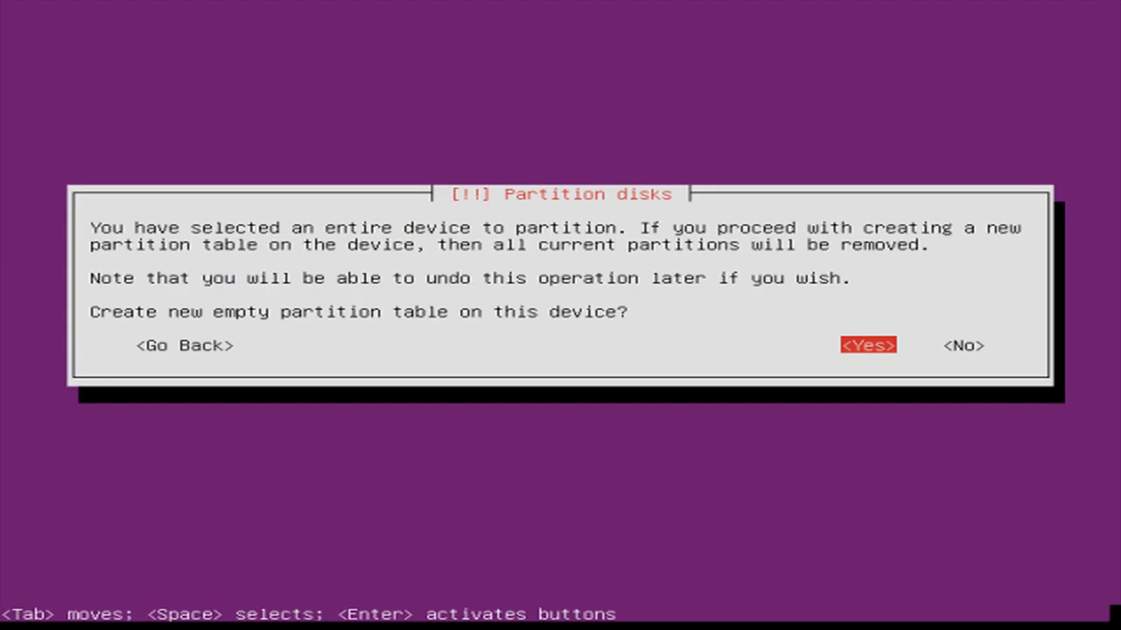
key("Return")
key("Down")
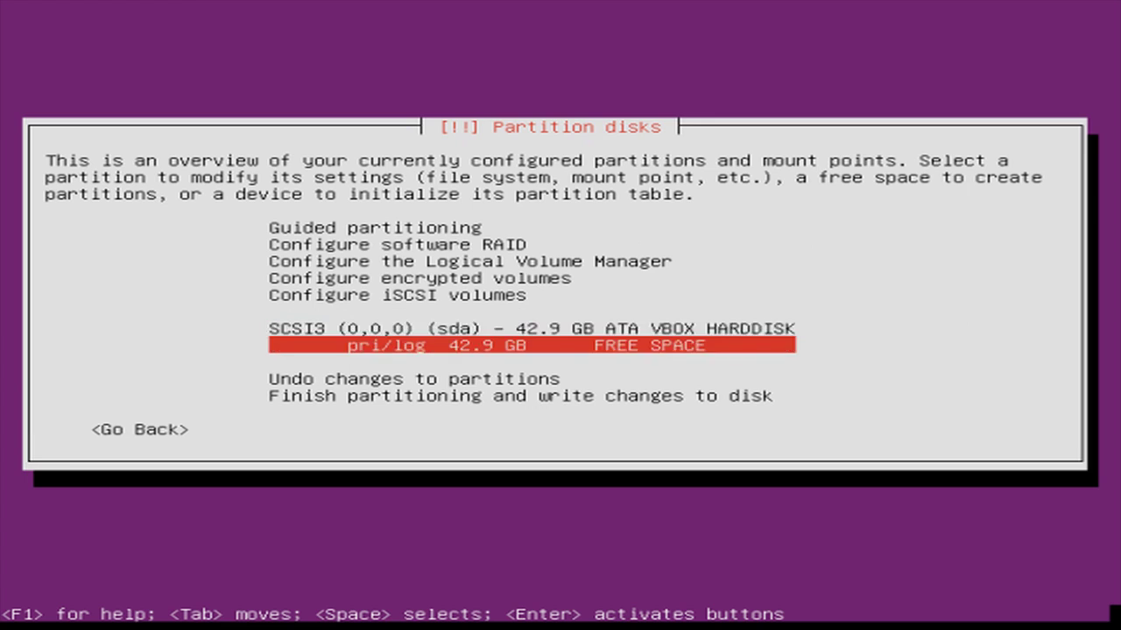
key("Return")
key("Return")
Make it a 10 GB primary partition at the beginning, bootable flag on, and finish.
key("Left")
key("Left")
key("Left")
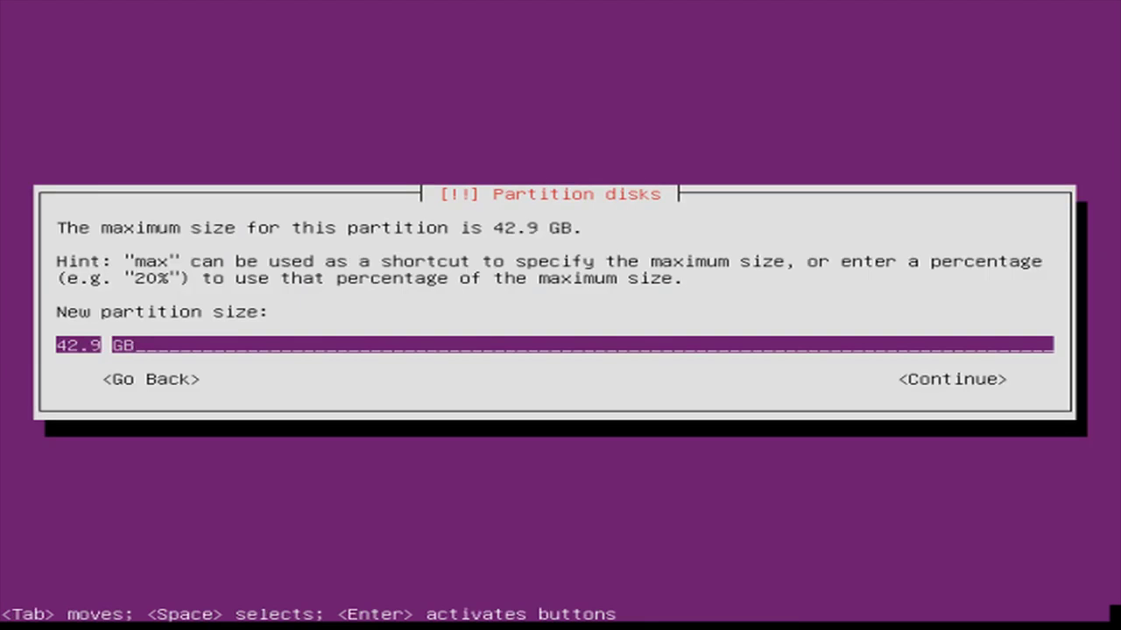
key("BackSpace")
key("BackSpace")
key("BackSpace")
key("BackSpace")
type("10")
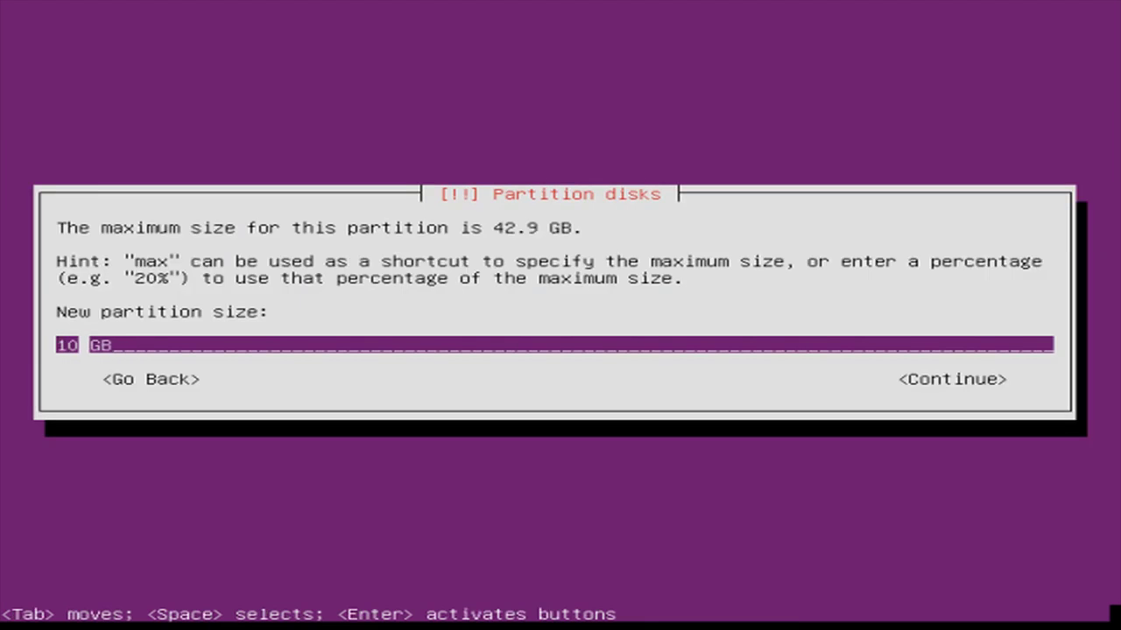
key("Return")
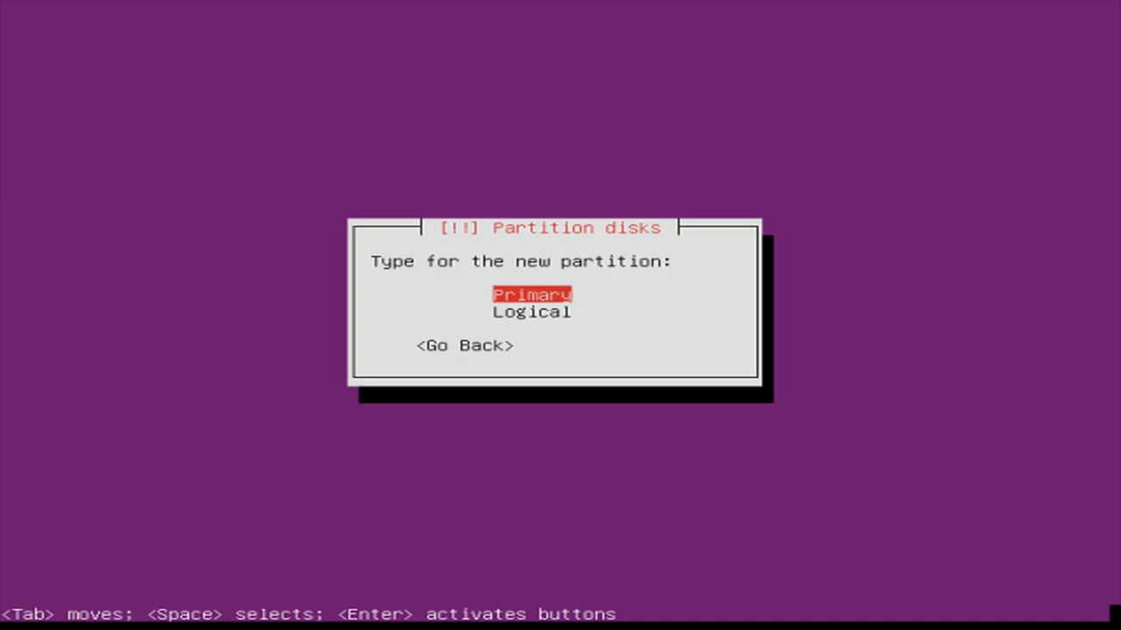
key("Return")
key("Return")
key("Down")
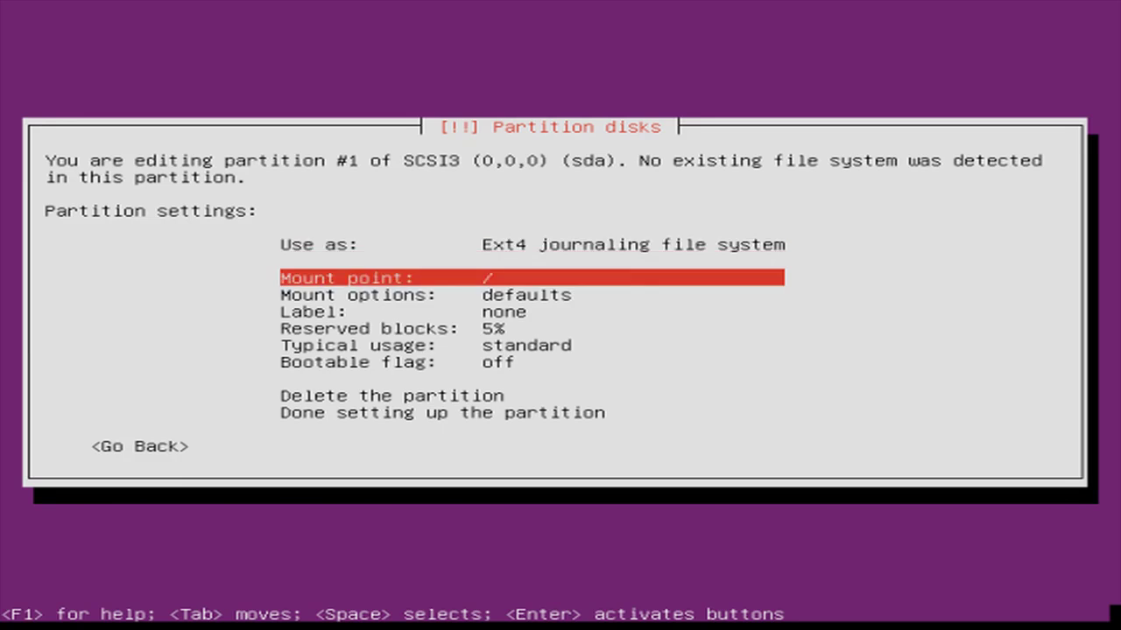
key("Down")
key("Down")
key("Down")
key("Down")
key("Down")
key("Return")
key("Down")
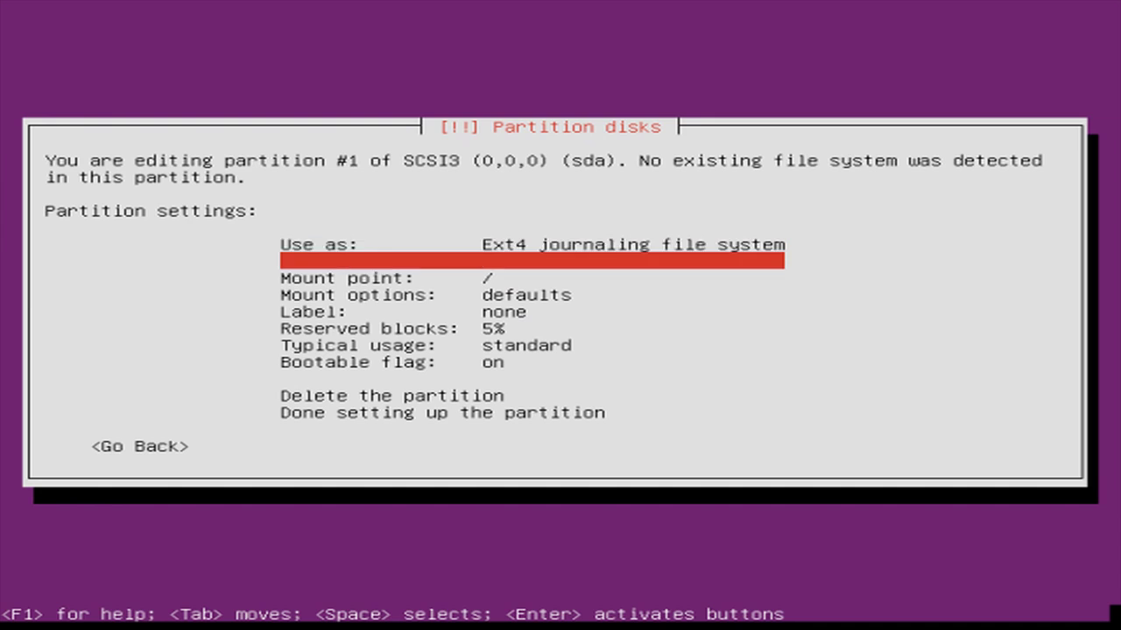
key("Down")
key("Down")
key("Down")
key("Down")
key("Down")
key("Down")
key("Down")
key("Down")
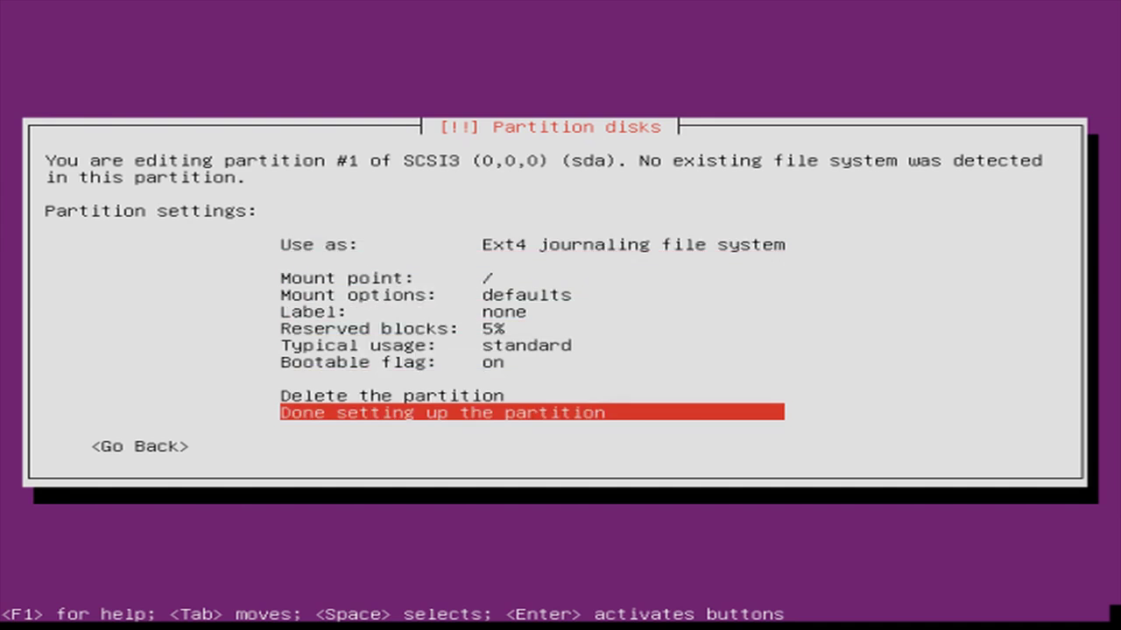
key("Return")
Create a new partition in the free space, resizing 32.9 GB down to 11 GB.
key("Down")
key("Return")
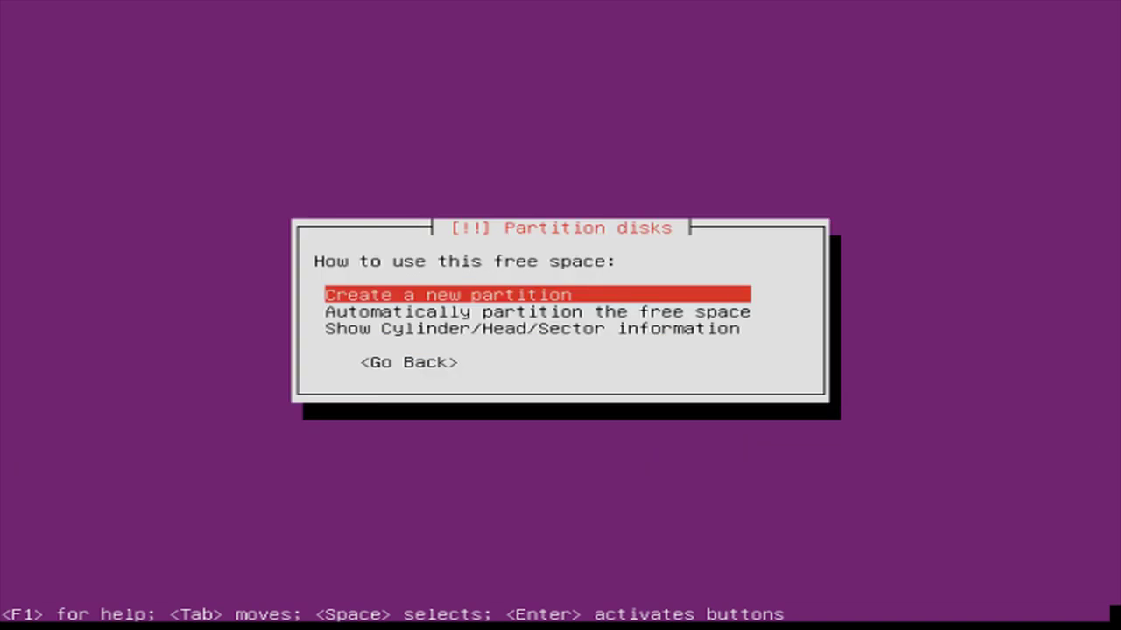
key("Return")
key("Left")
key("Left")
key("Left")
key("Left")
key("Left")
key("Left")
key("Left")
key("Delete")
type("1")
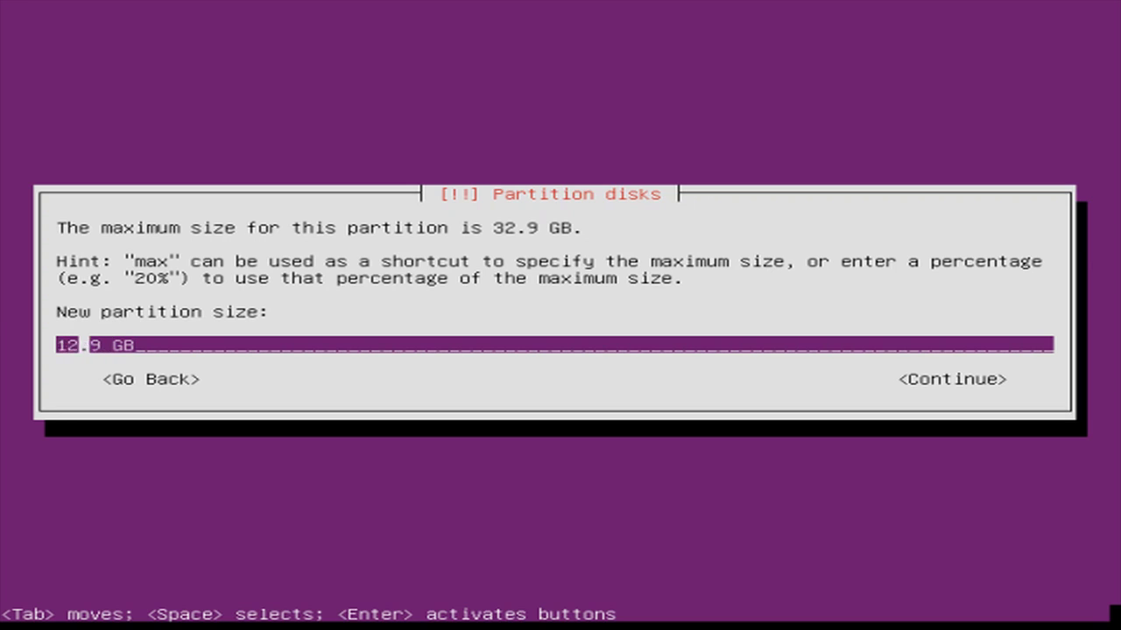
key("BackSpace")
type("1")
key("Delete")
key("Delete")
key("Delete")
key("Return")
Make it primary at the beginning and finish it as ext4 mounted at /home.
key("Up")
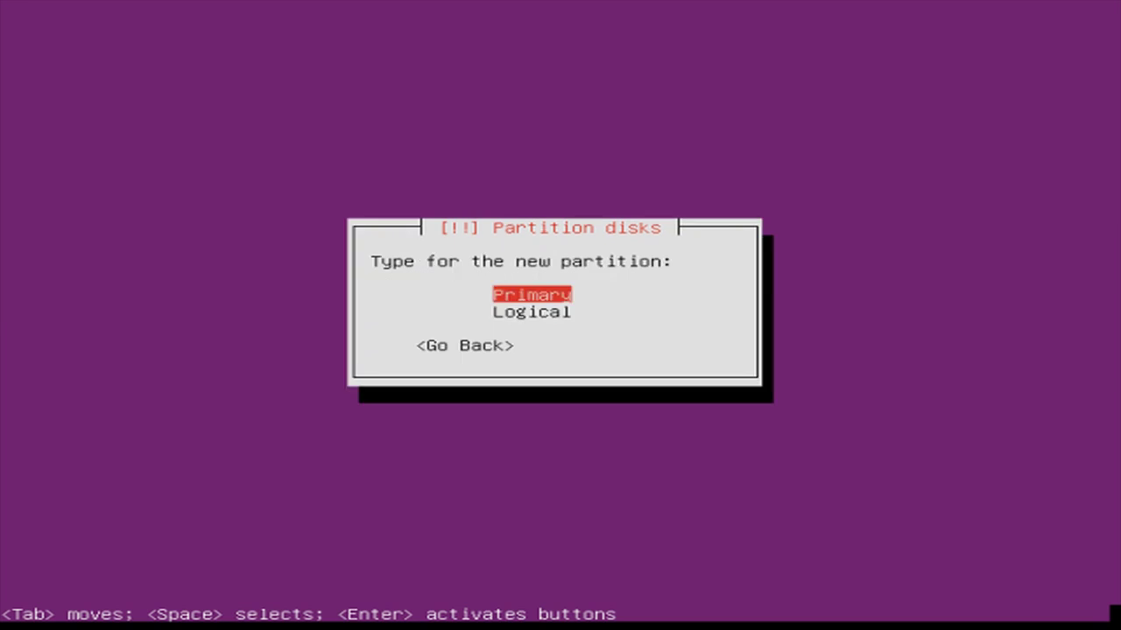
key("Return")
key("Return")
key("Down")
key("Down")
key("Down")
key("Down")
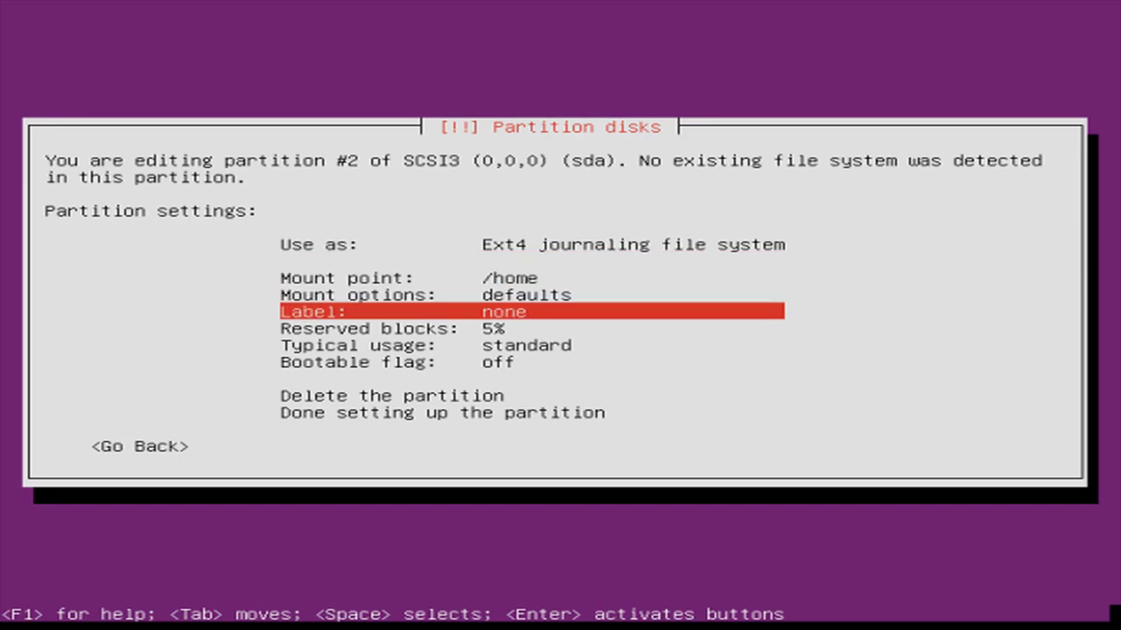
key("Up")
key("Up")
key("Down")
key("Down")
key("Down")
key("Down")
key("Down")
key("Down")
key("Down")
key("Down")
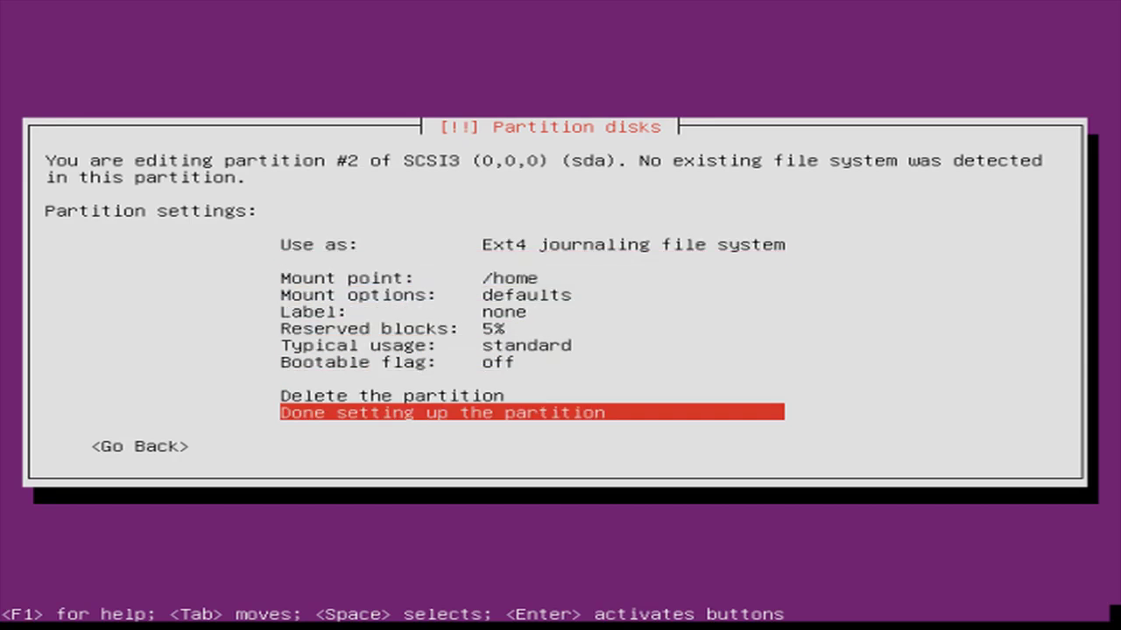
key("Return")
key("Down")
Create a new 4 GB partition from the remaining free space.
key("Return")
key("Return")
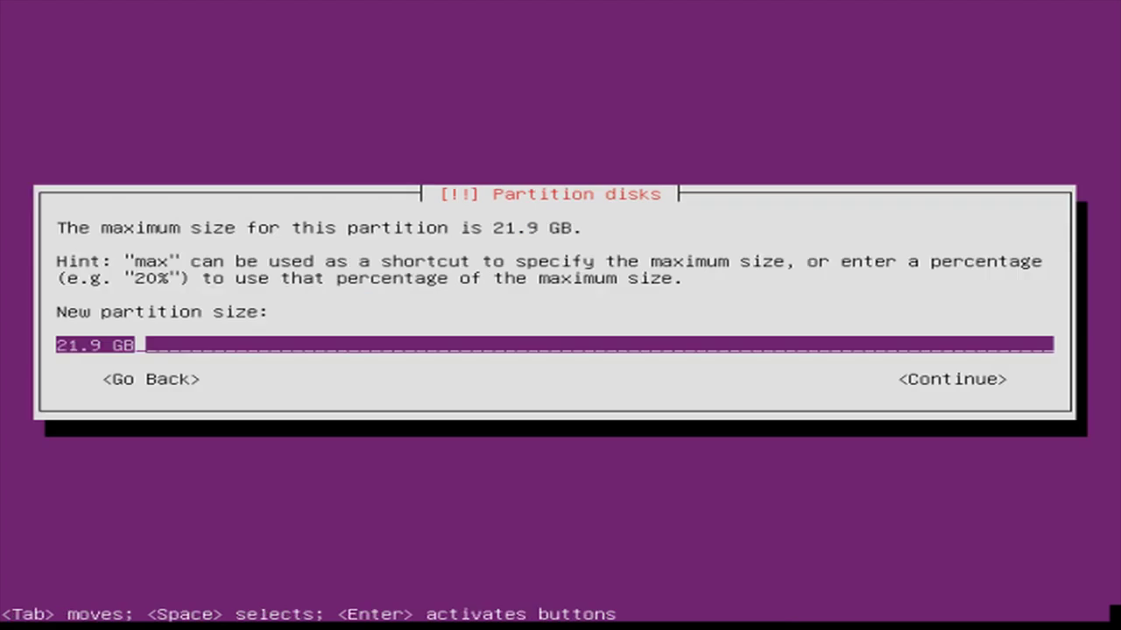
key("Left")
key("Left")
key("Left")
key("Left")
key("Left")
key("BackSpace")
key("BackSpace")
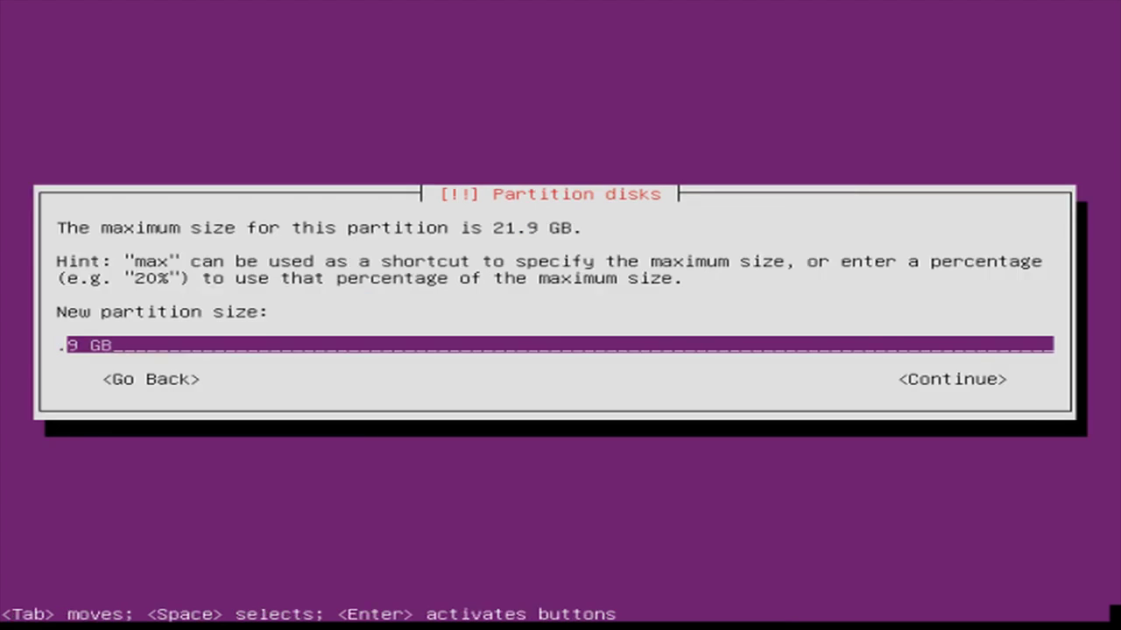
key("Right")
key("Right")
key("Right")
key("BackSpace")
key("BackSpace")
key("BackSpace")
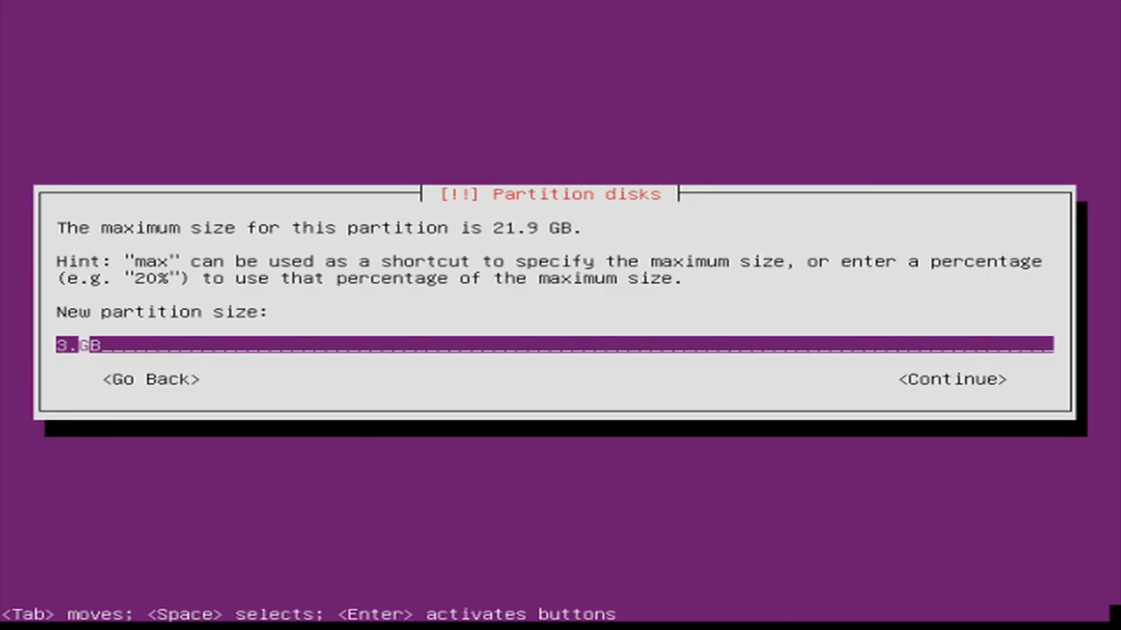
type("4")
key("Return")
Make it a logical partition at the beginning used as swap area, and finish.
key("Return")
key("Return")
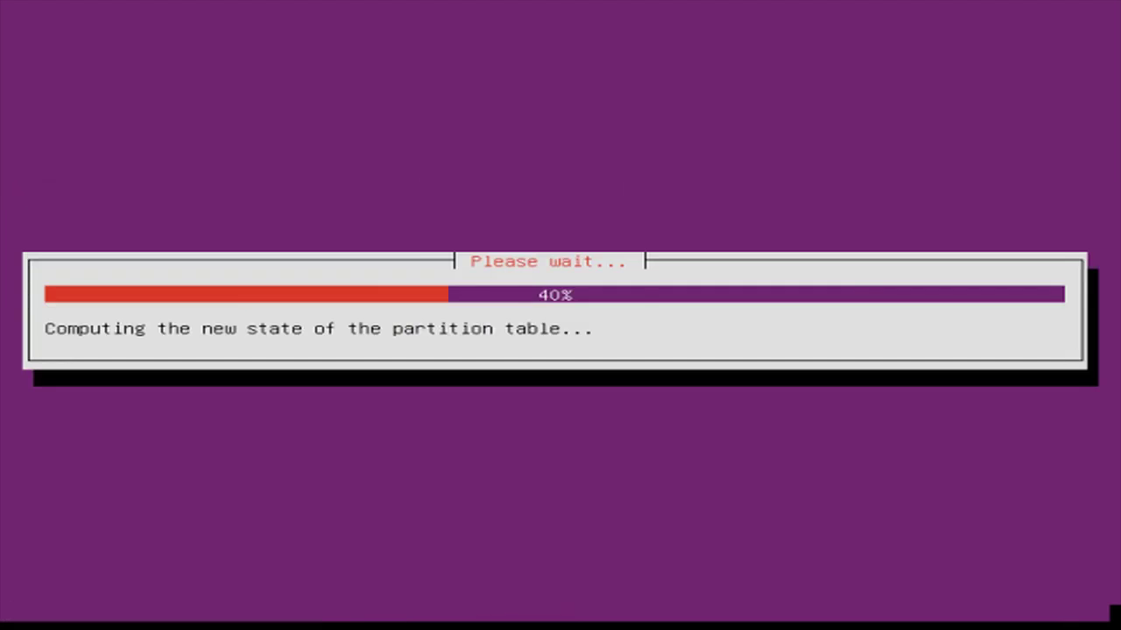
key("Return")
key("Down")
key("Down")
key("Down")
key("Down")
key("Down")
key("Down")
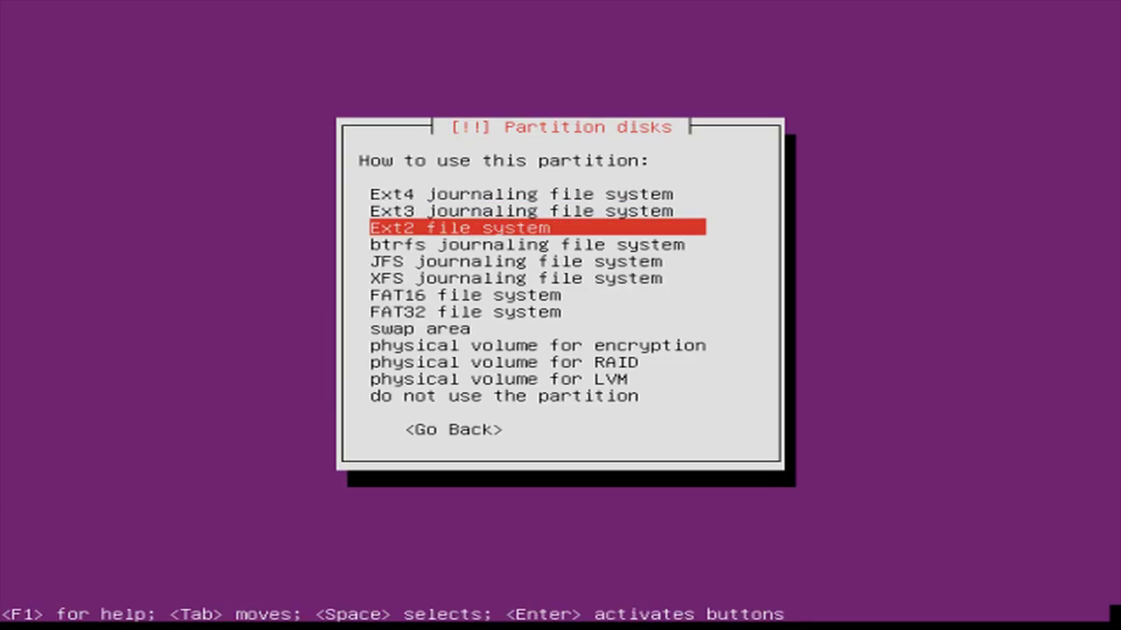
key("Down")
key("Down")
key("Return")
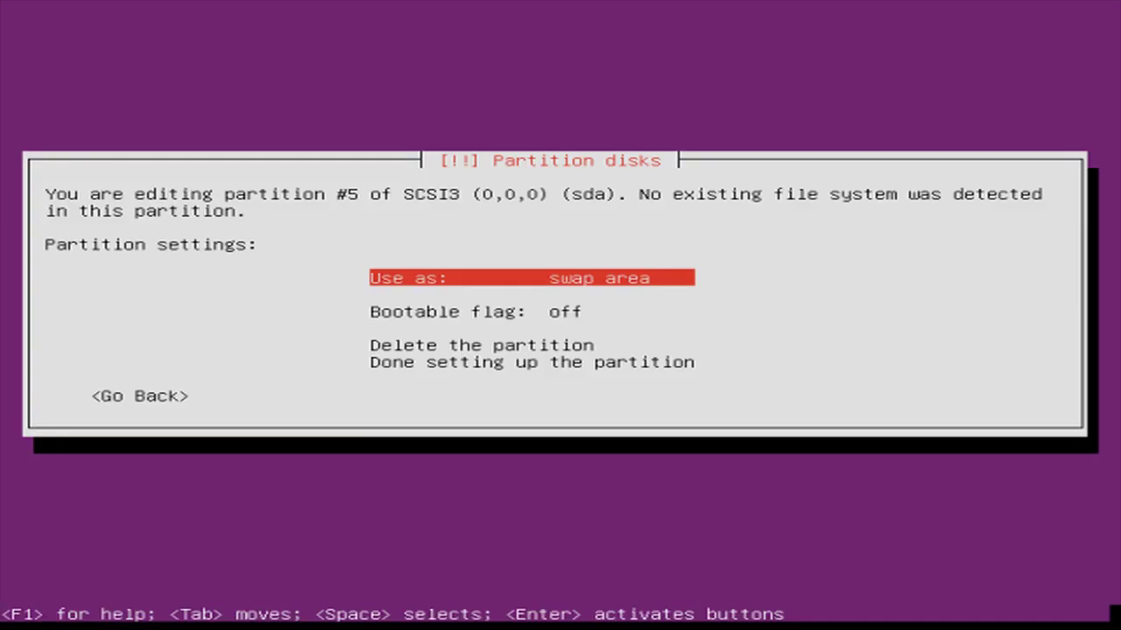
key("Down")
key("Down")
key("Down")
key("Return")
key("Down")
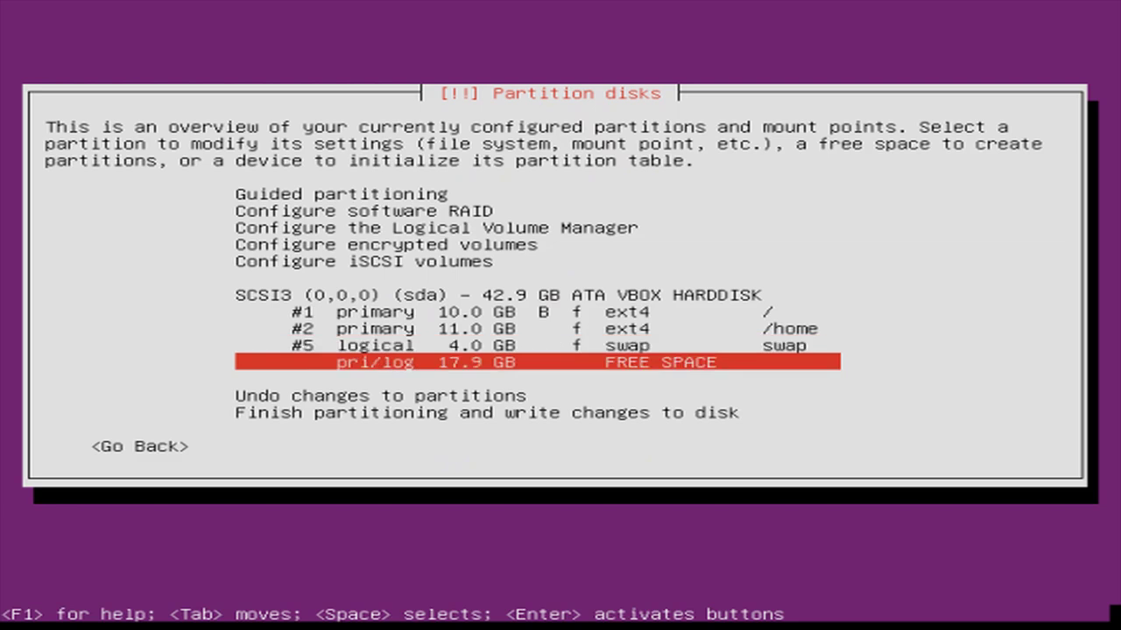
Create a primary partition using all 17.9 GB of remaining free space.
key("Return")
key("Return")
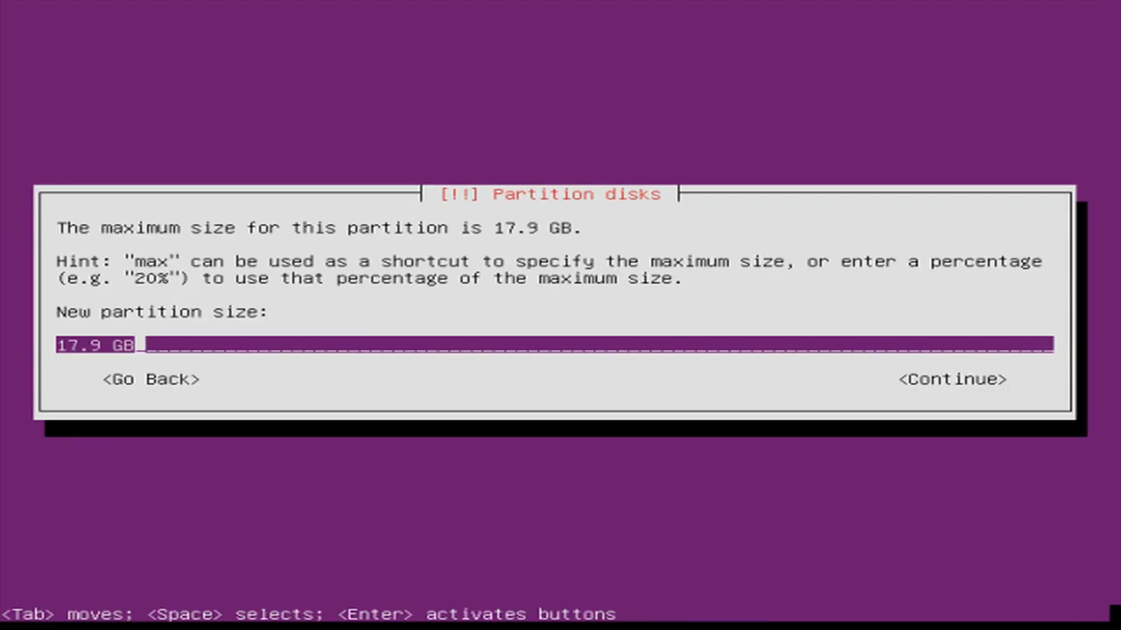
key("Return")
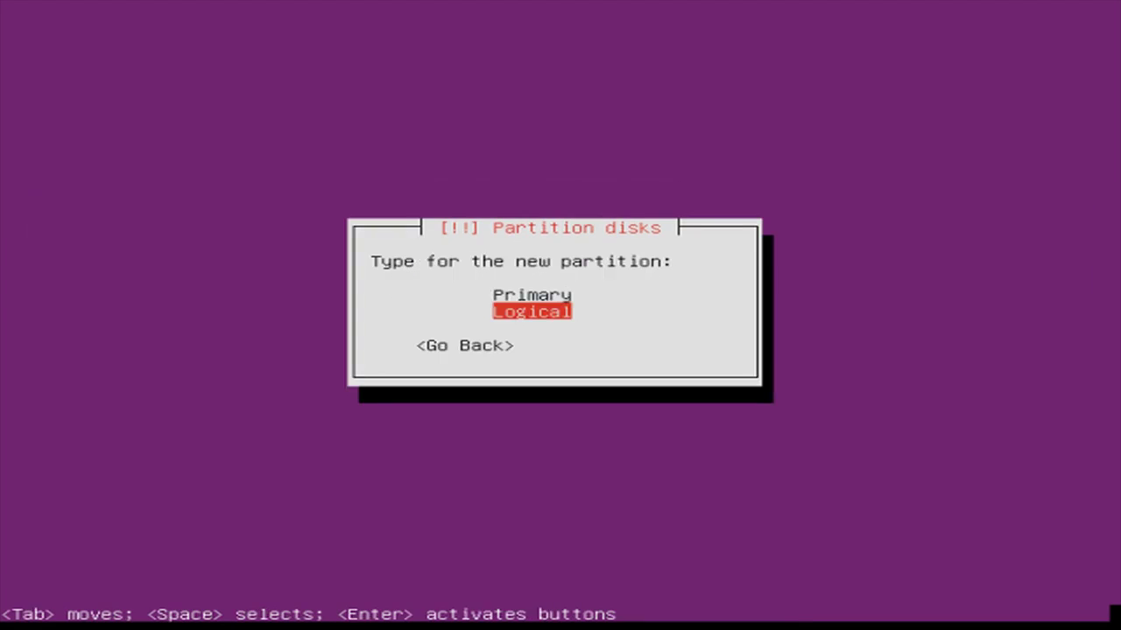
key("Up")
key("Return")
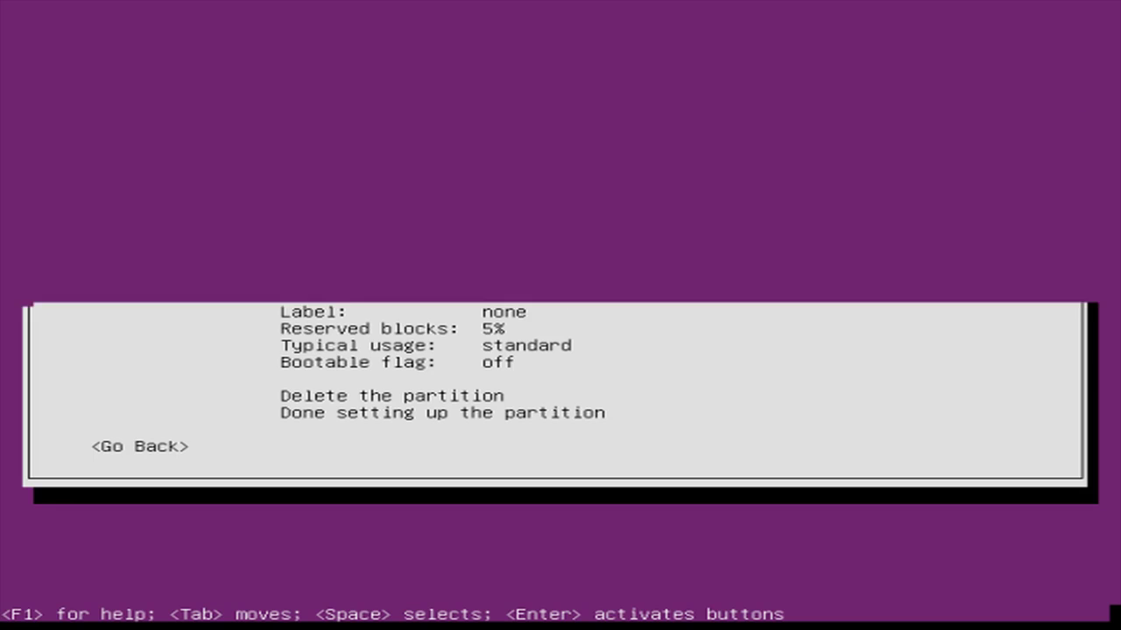
Set its mount point to /var, finish, and review the partition overview.
key("Down")
key("Return")
key("Down")
key("Down")
key("Down")
key("Down")
key("Down")
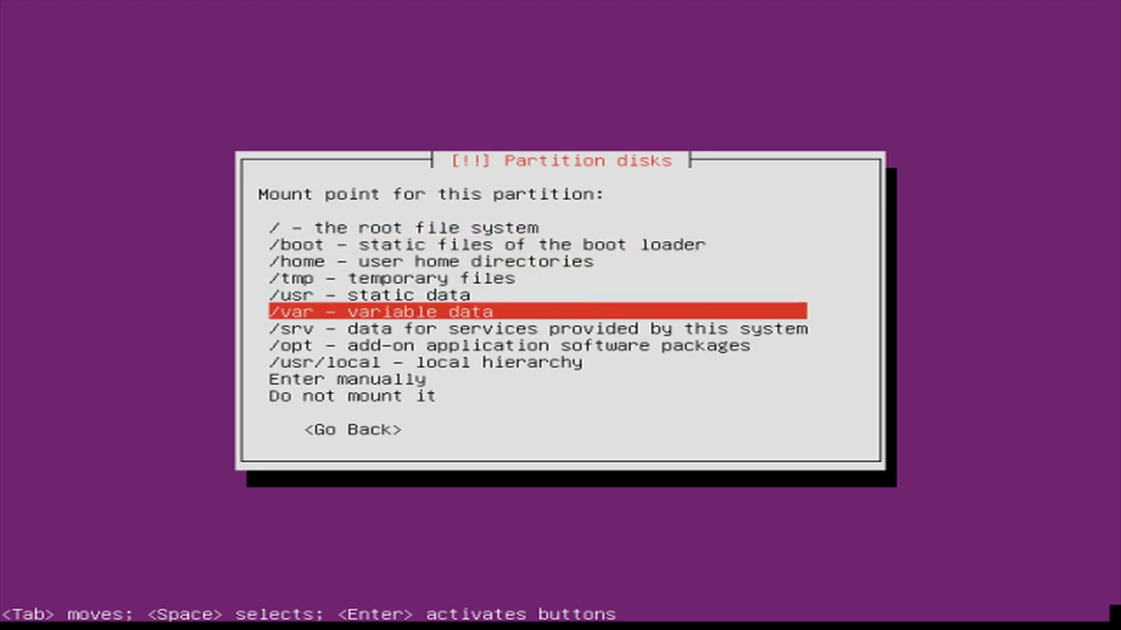
key("Return")
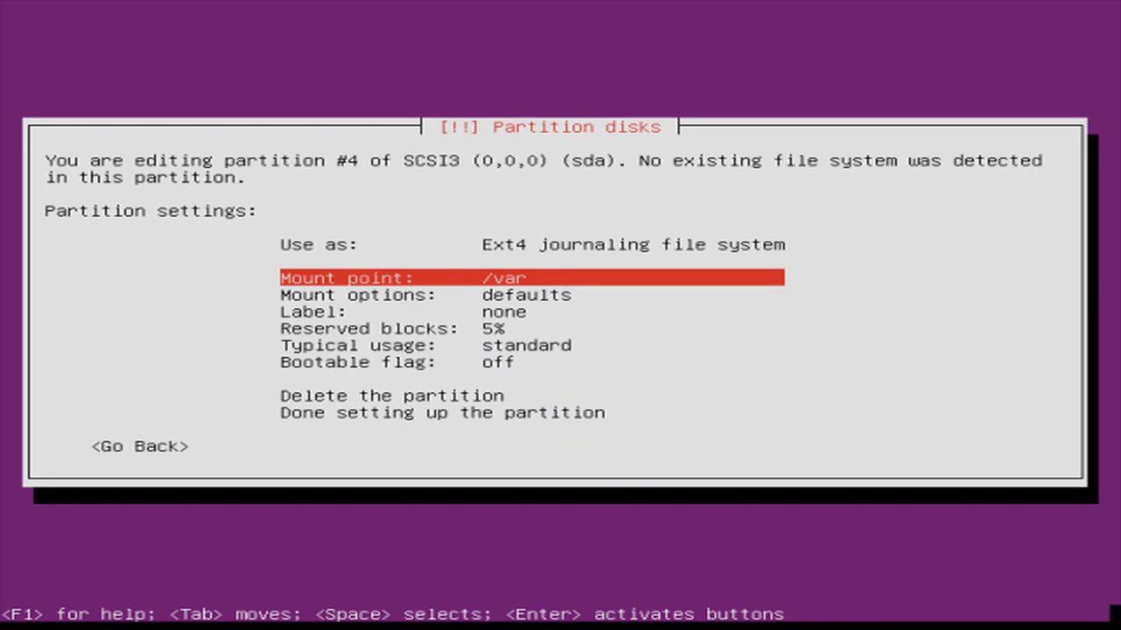
key("Down")
key("Down")
key("Down")
key("Down")
key("Down")
key("Down")
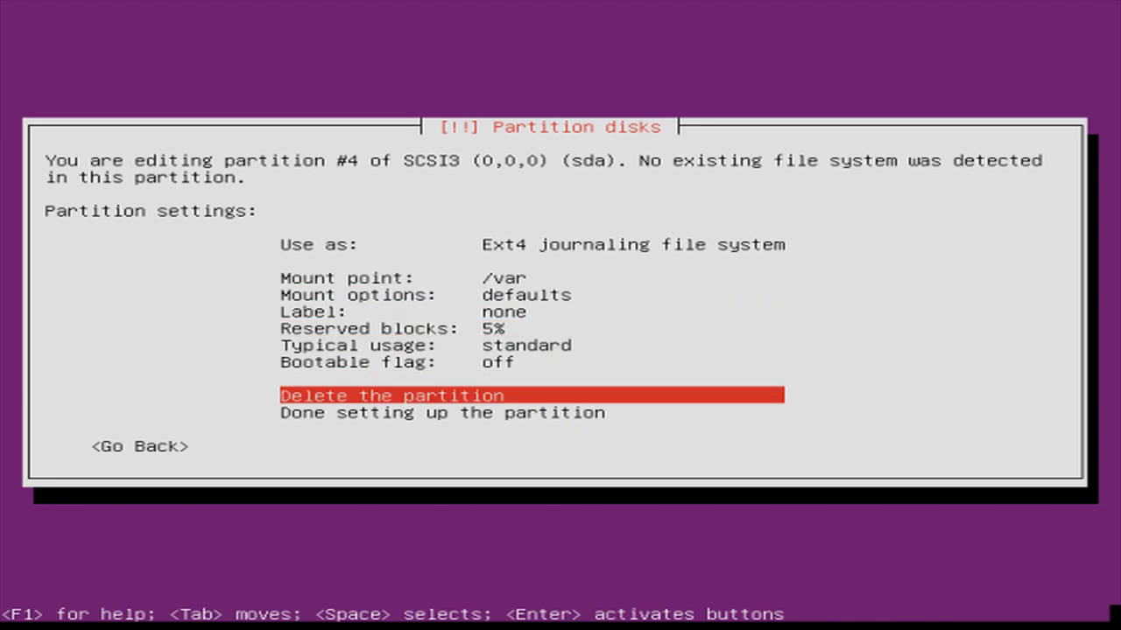
key("Down")
key("Return")
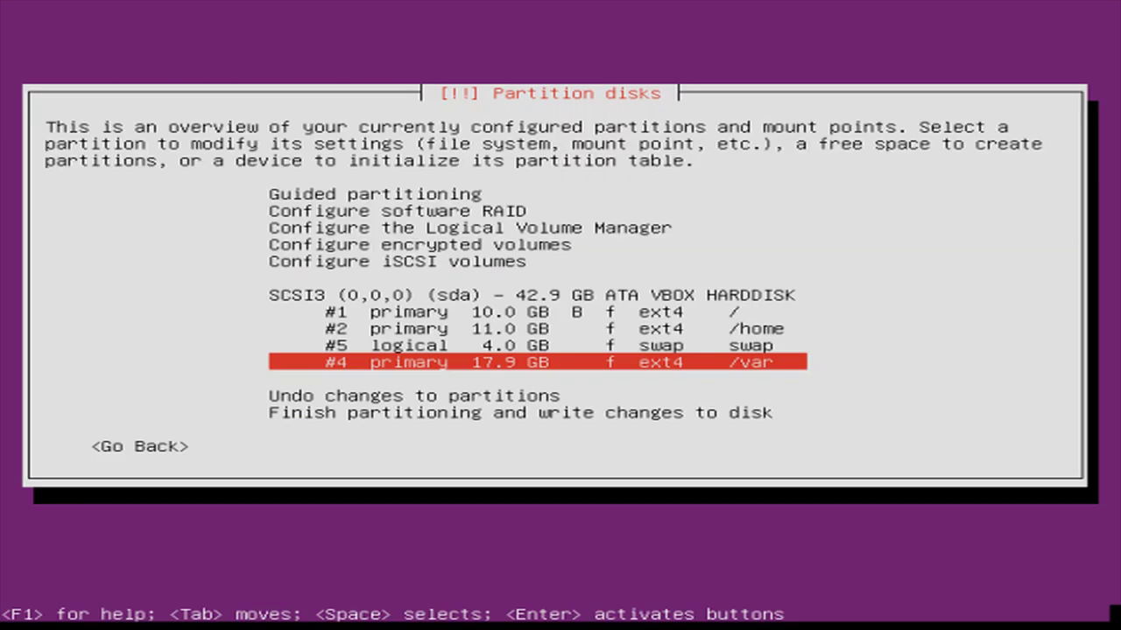
key("Up")
key("Up")
key("Down")
key("Down")
key("Down")
key("Down")
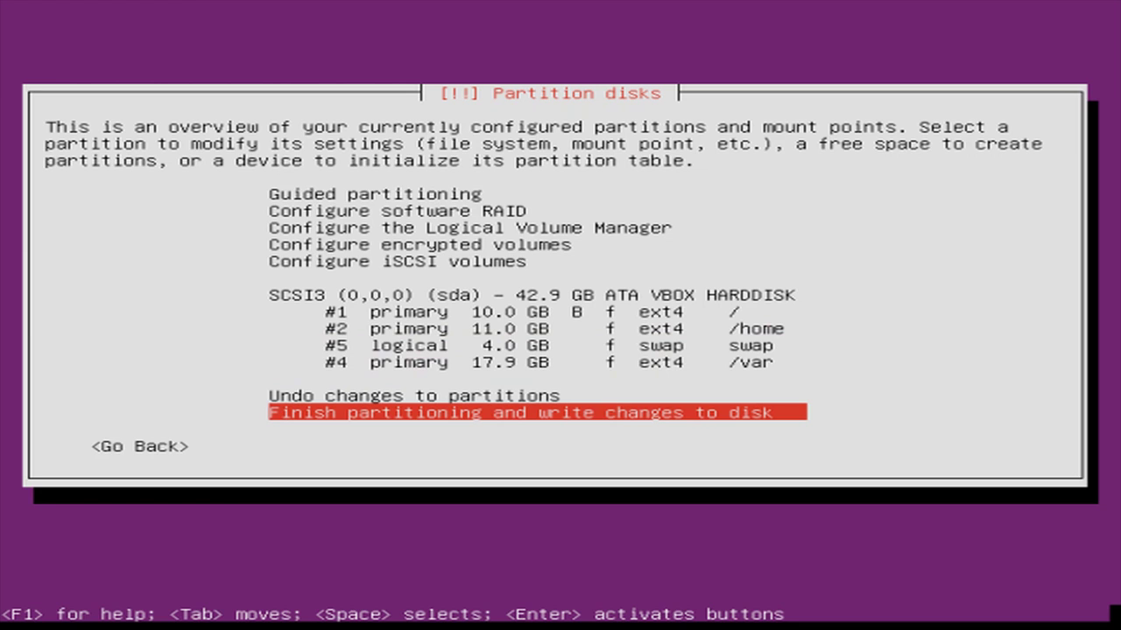
Answer Yes to write the partition changes to disk and let the base system install.
key("Return")
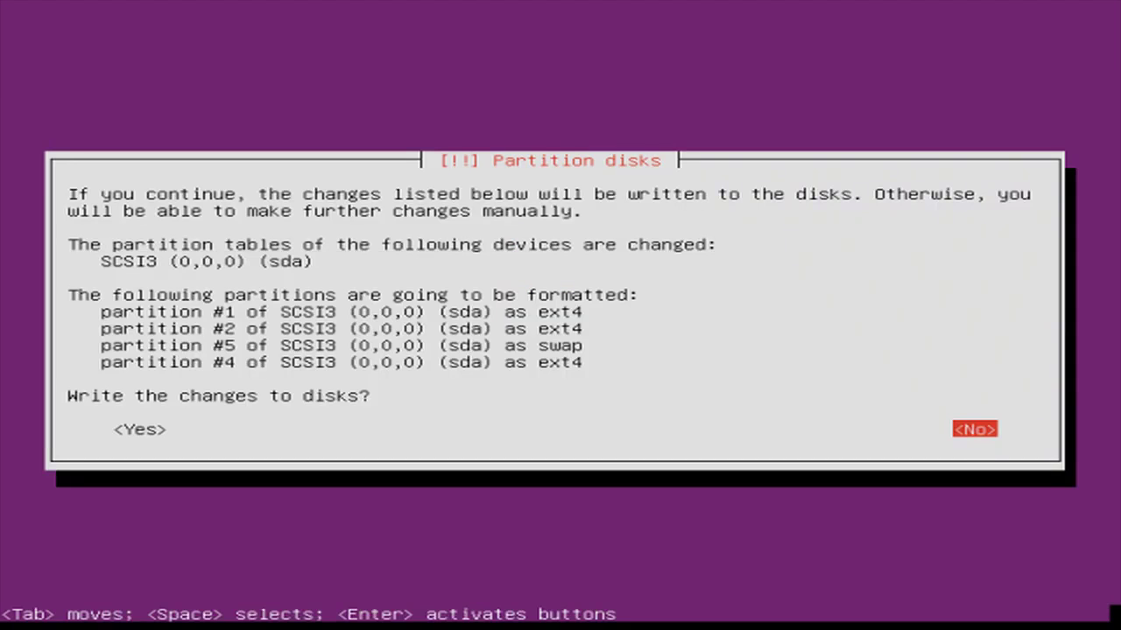
key("Left")
key("Return")
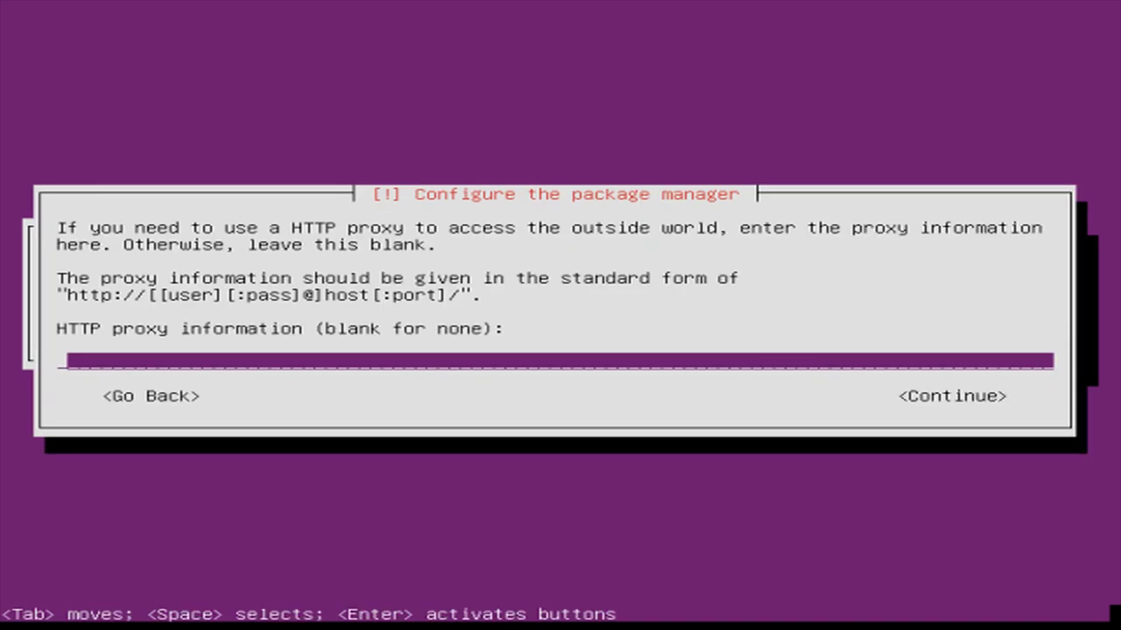
Leave the HTTP proxy field blank and continue.
key("Tab")
key("Return")
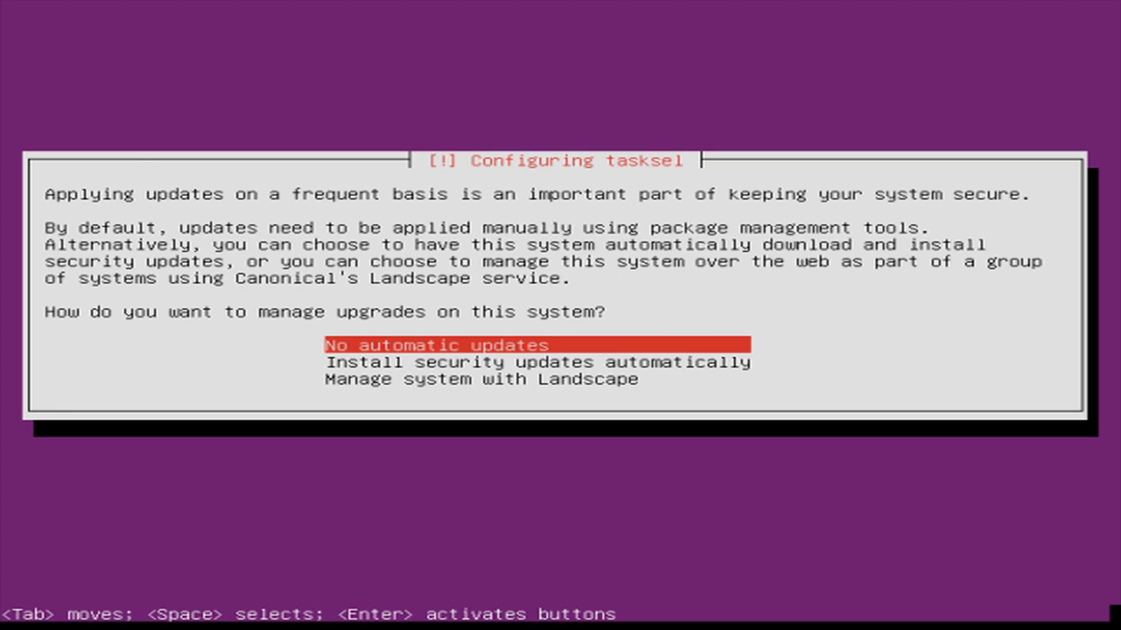
Choose 'Manage system with Landscape' for upgrades and set the computer title to VMUbuntu.
key("Down")
key("Down")
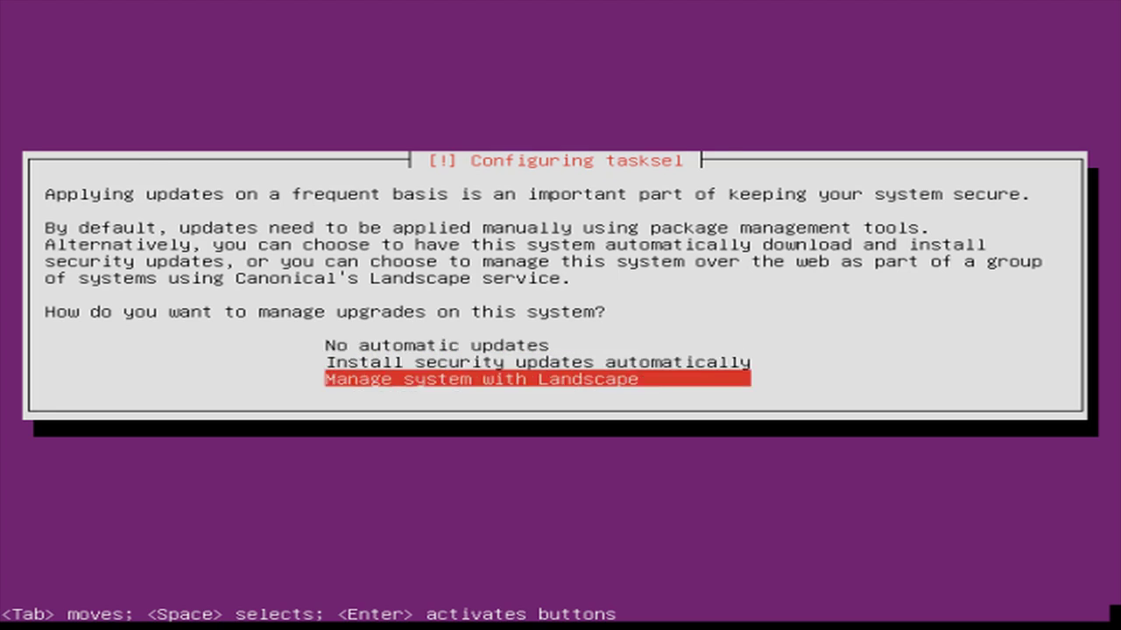
key("Return")
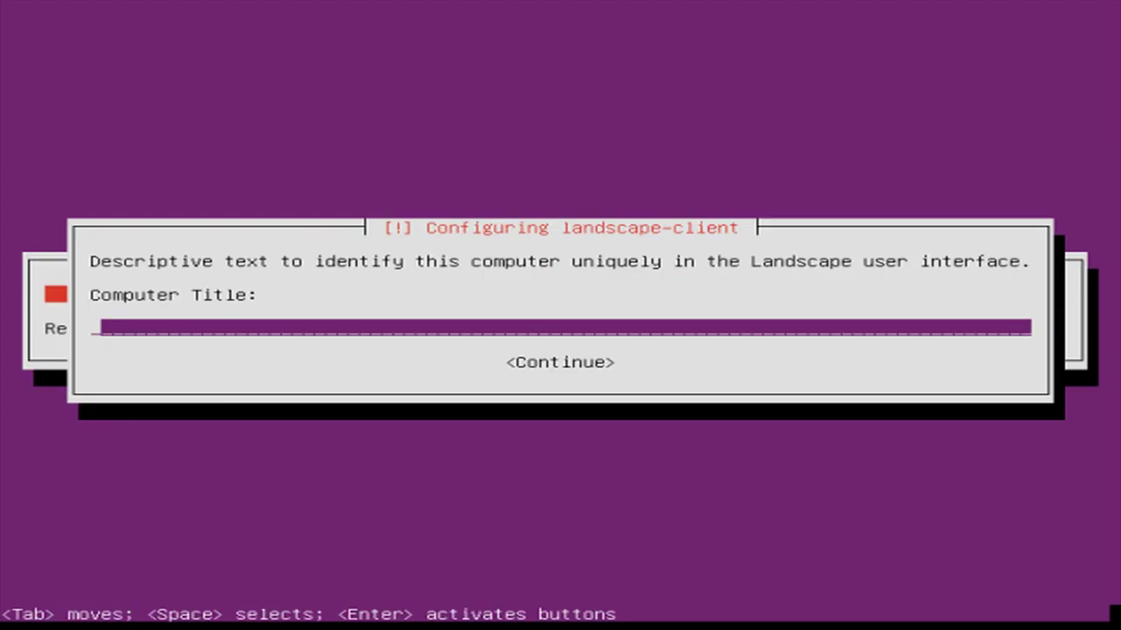
type("vMUbuntu")
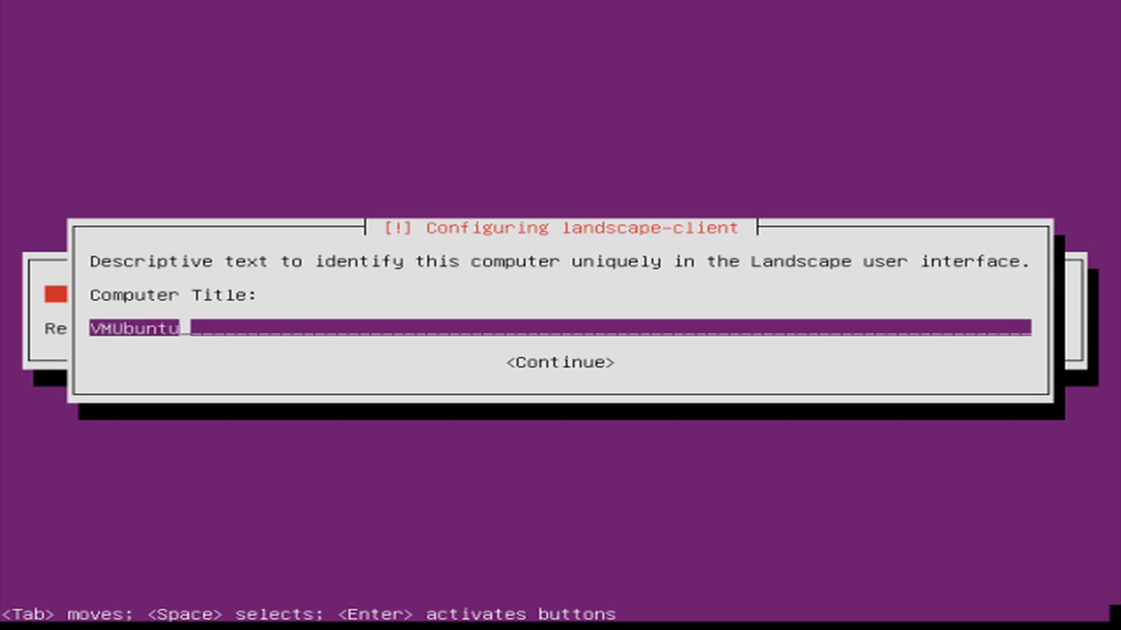
key("Return")
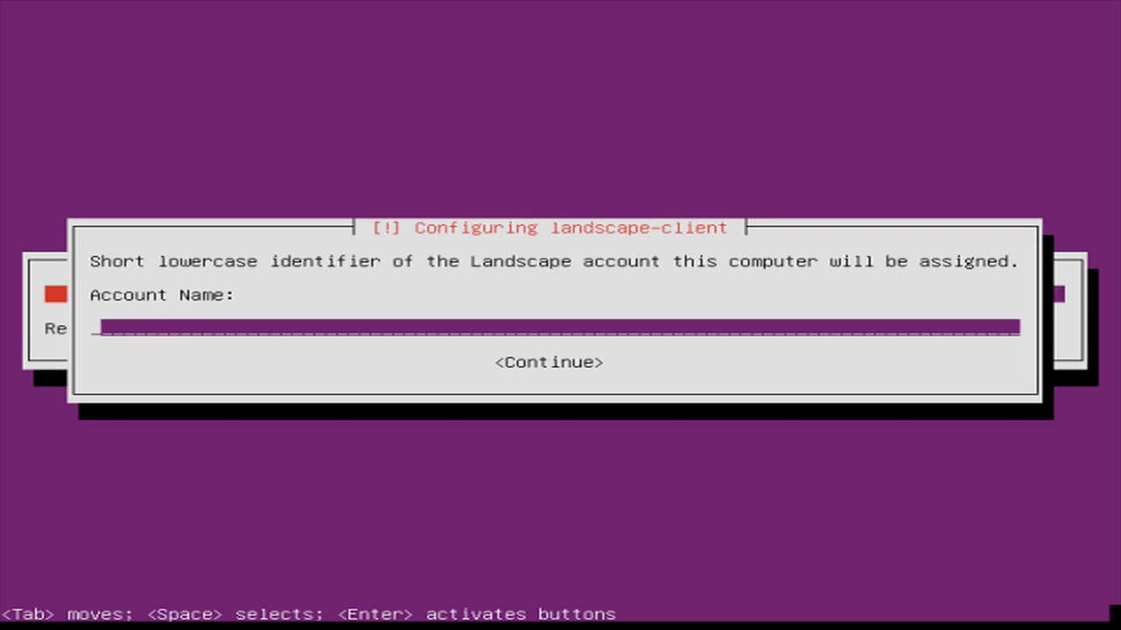
Enter the Landscape account name and the registration key.
type("szabolcs")
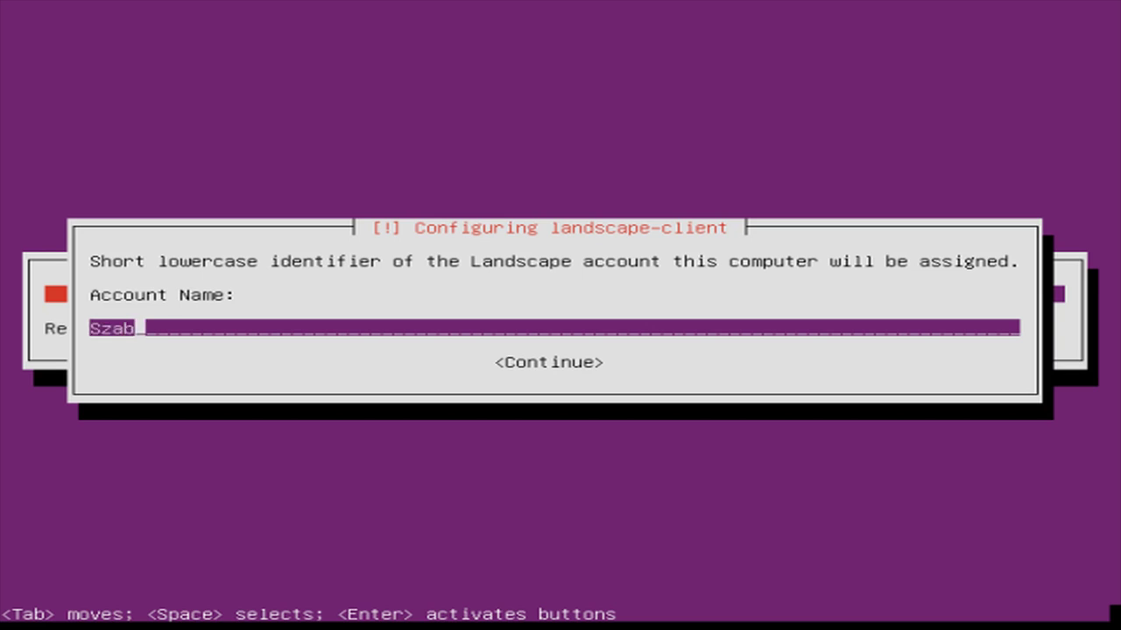
key("Return")
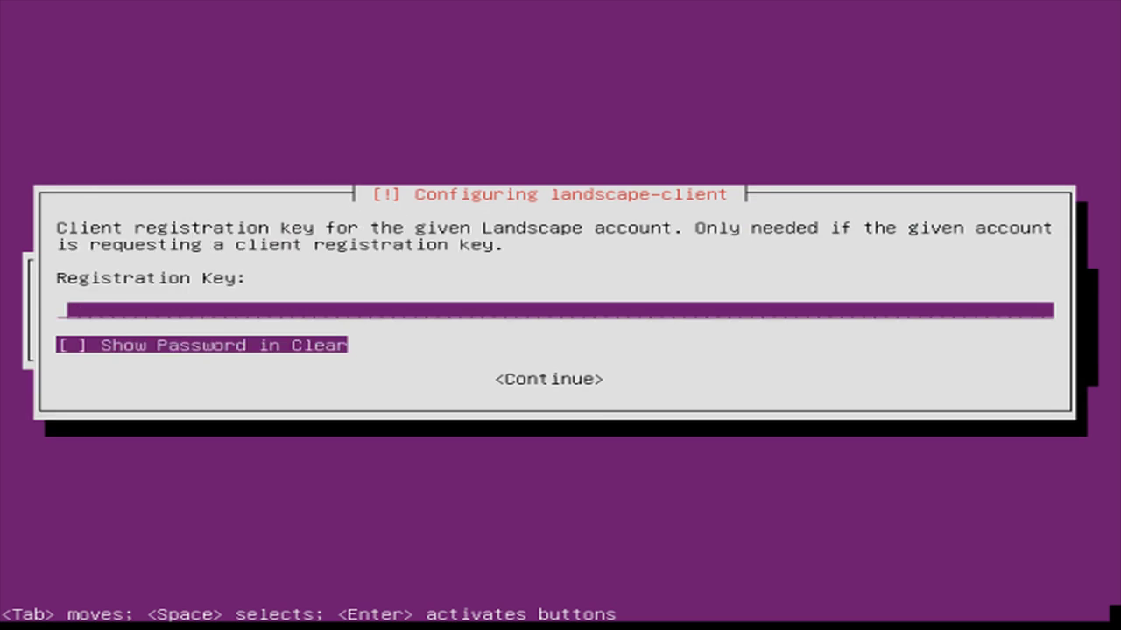
type("***********")
key("Return")
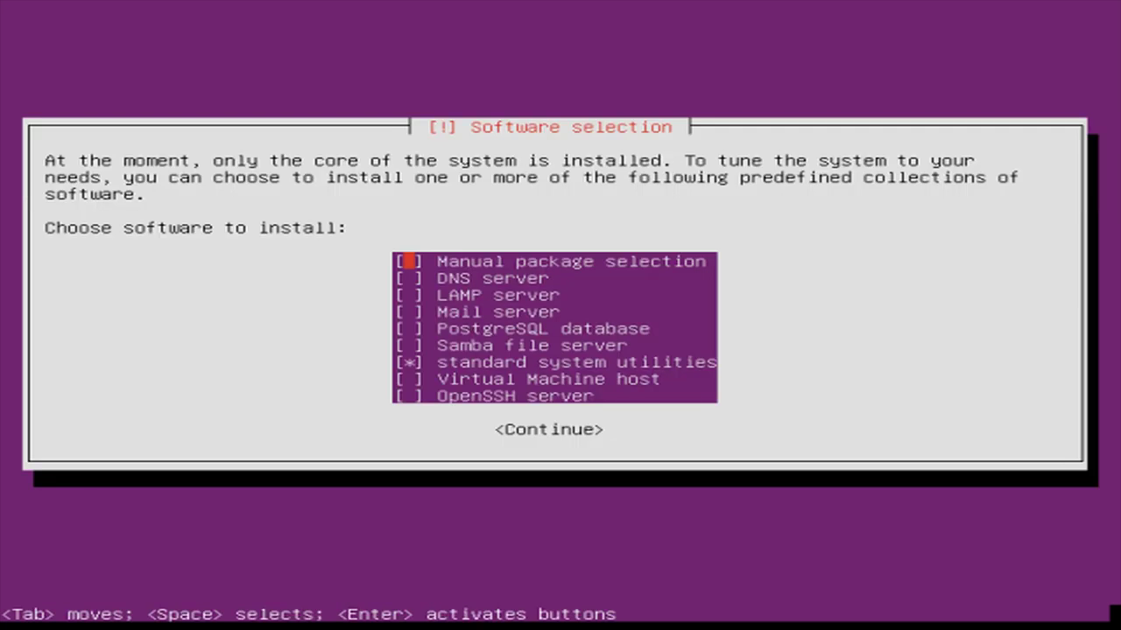
Leave only 'standard system utilities' selected and start the software installation.
key("Down")
key("Down")
key("Down")
key("Down")
key("Down")
key("Down")
key("Down")
key("Down")
key("Up")
key("Up")
key("Up")
key("Up")
key("Up")
key("Up")
key("Up")
key("Down")
key("Down")
key("Down")
key("Down")
key("Down")
key("Tab")
key("Return")
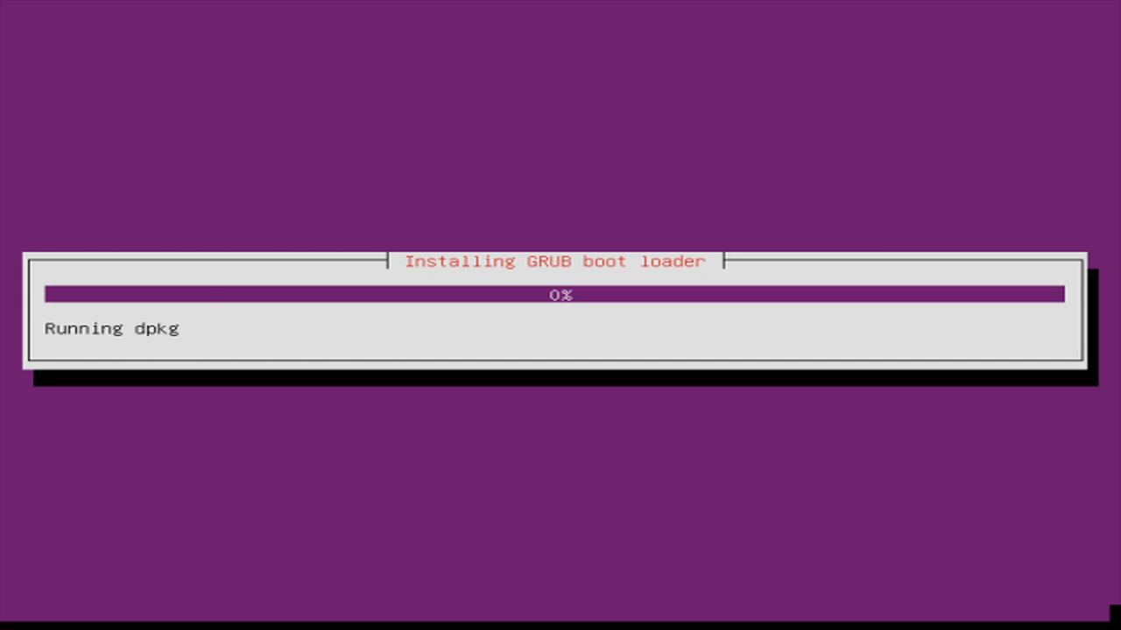
Install GRUB to the master boot record and acknowledge 'Installation complete' to reboot.
key("Return")
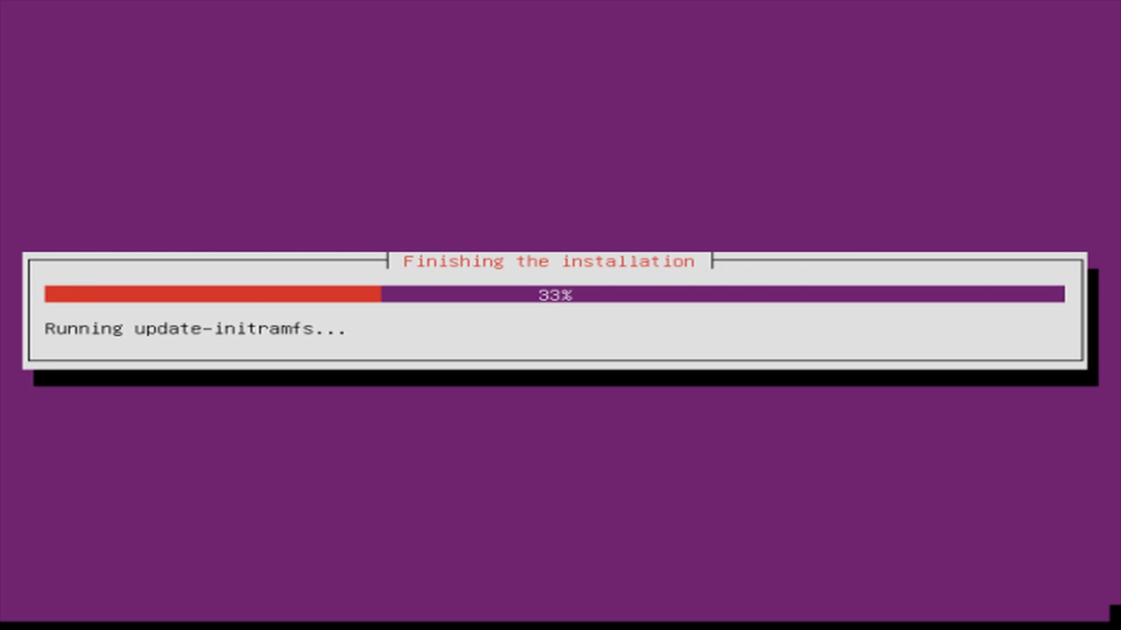
key("Return")
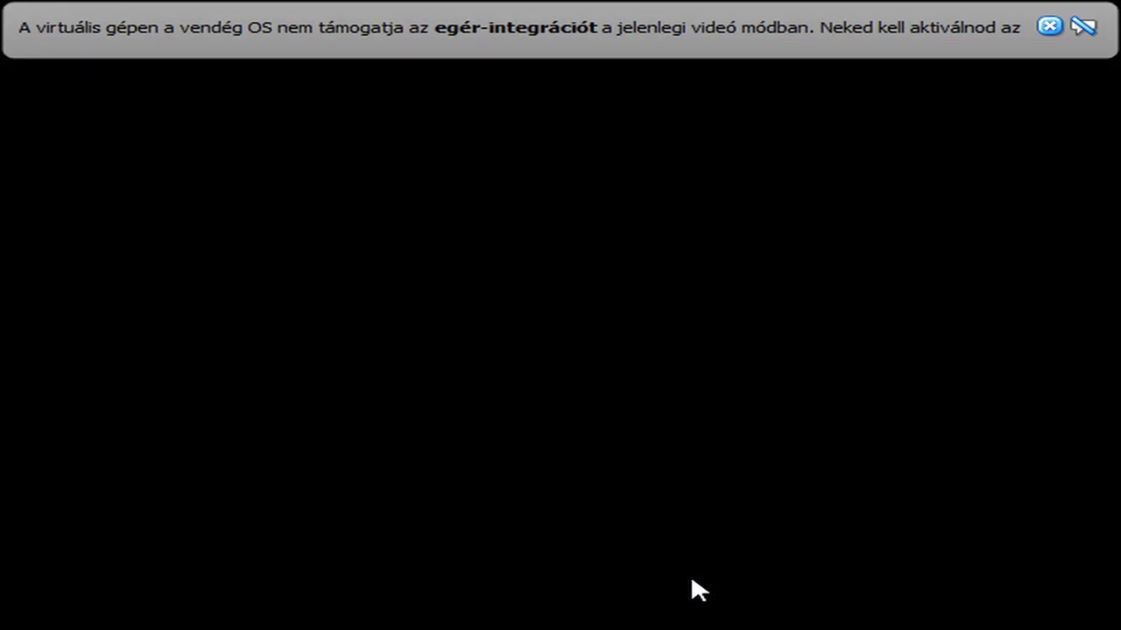
Dismiss the VirtualBox mouse-integration notification while the new server boots.
left_click(1049, 25)
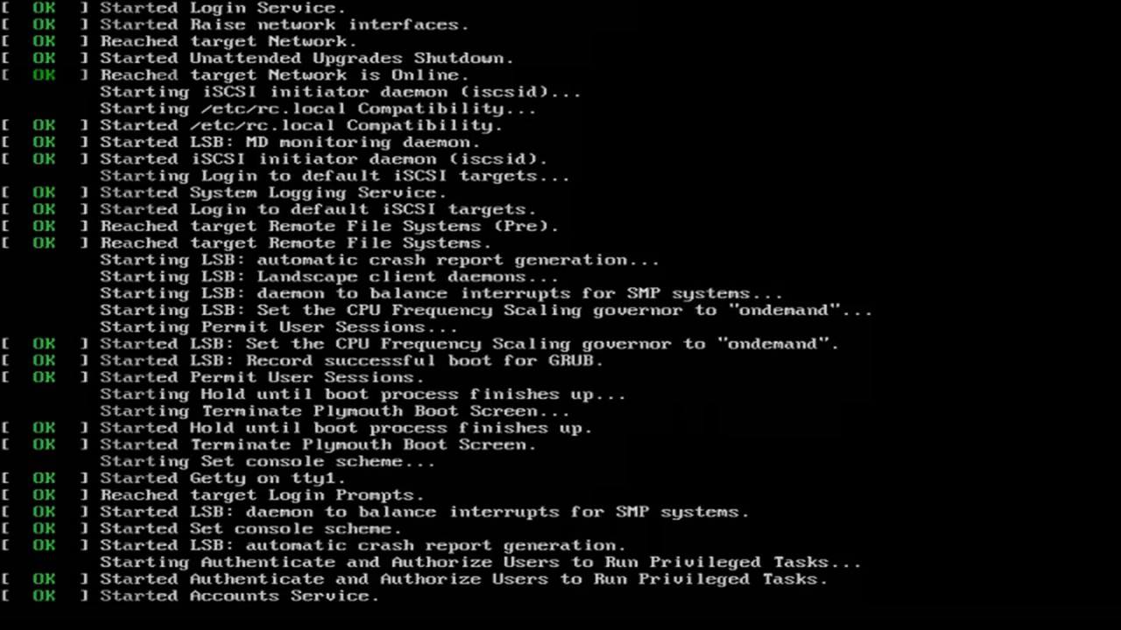
Log in with the user account and try switching to root with su, which fails.
type("szabolcs")
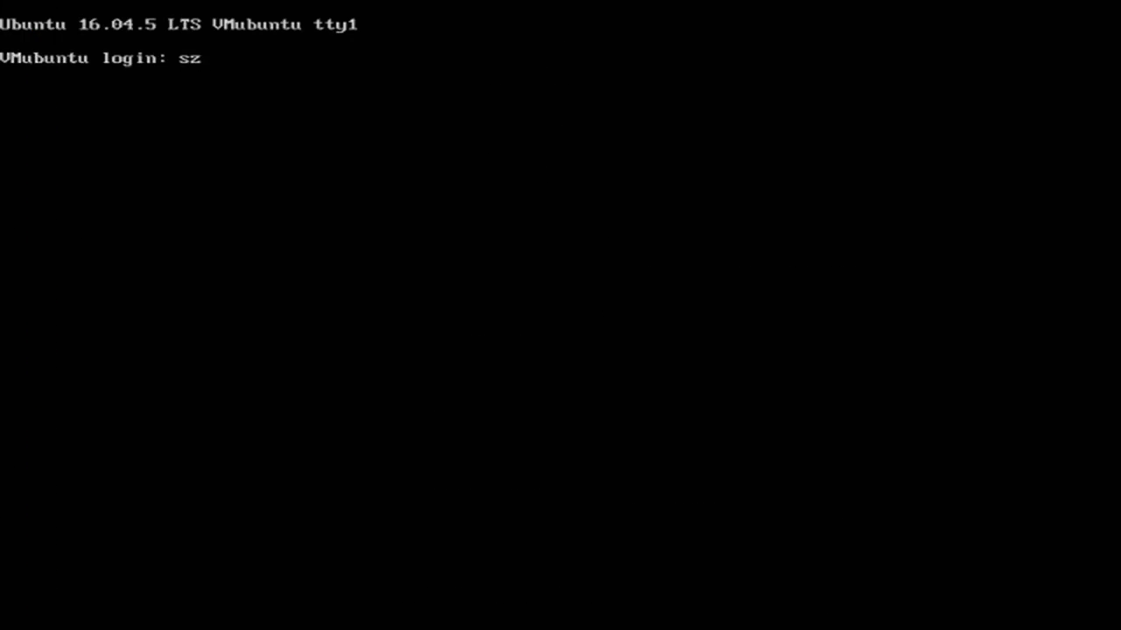
key("Return")
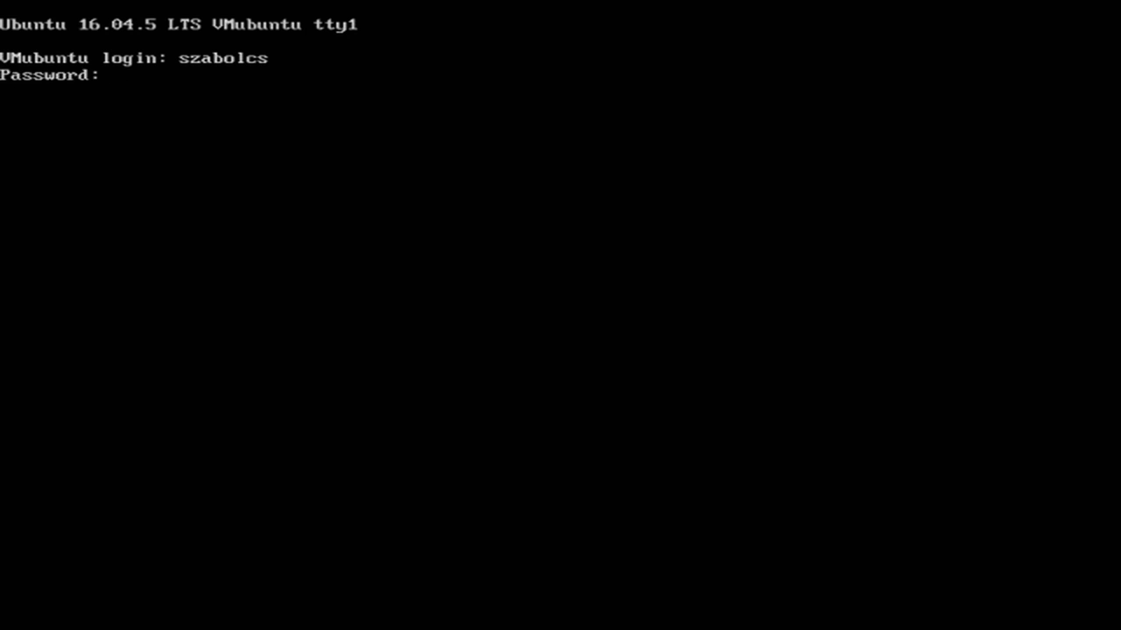
key("Return")
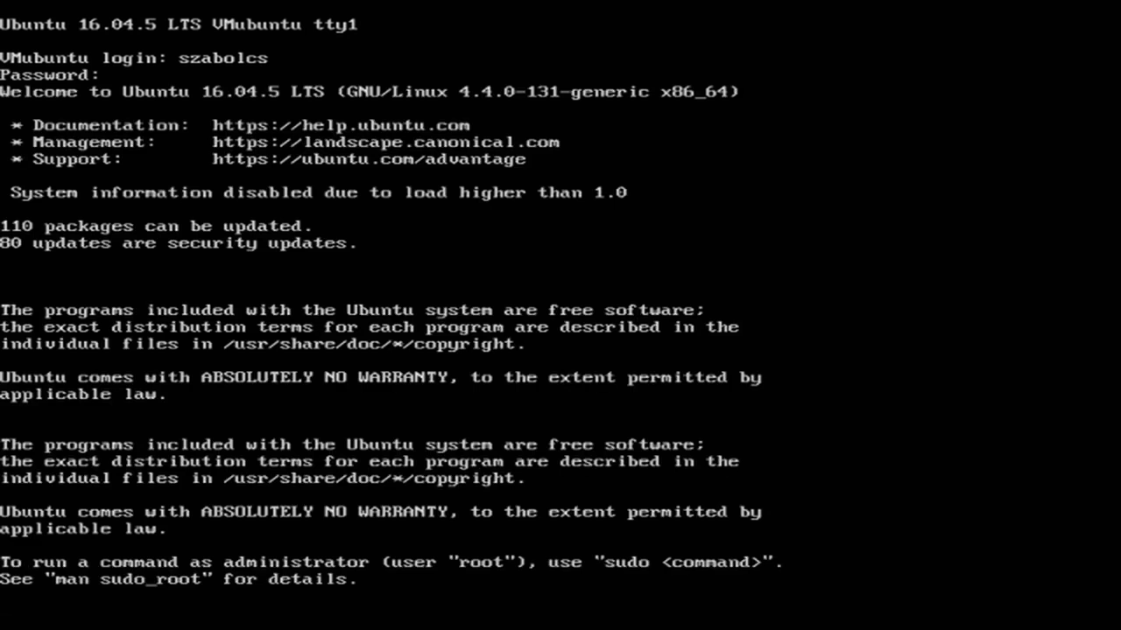
type("su")
key("Return")
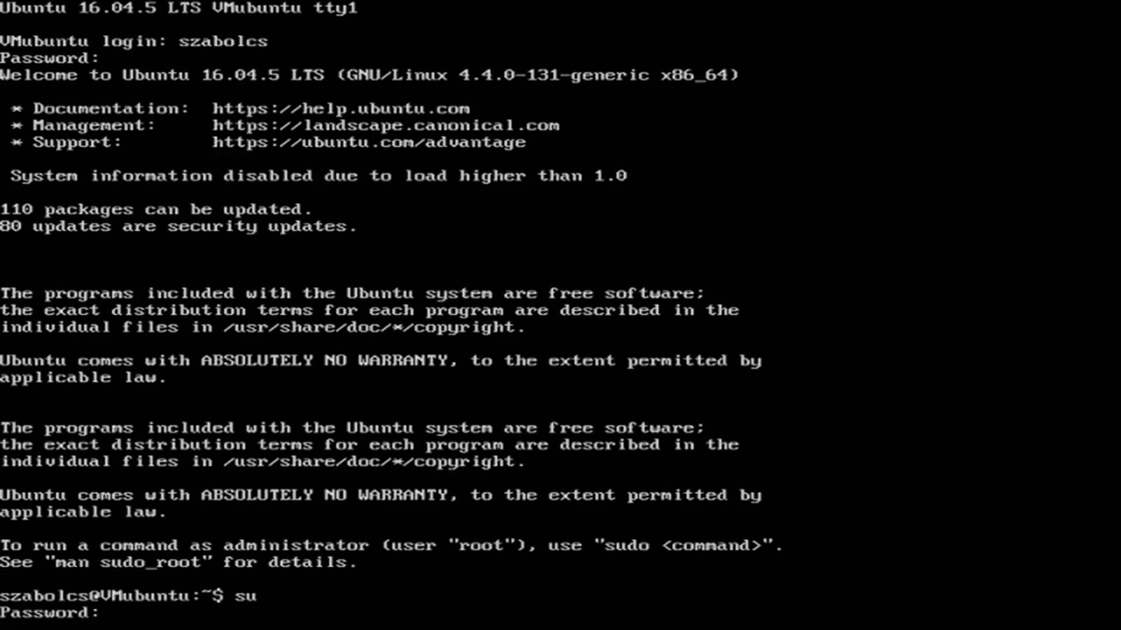
key("Return")
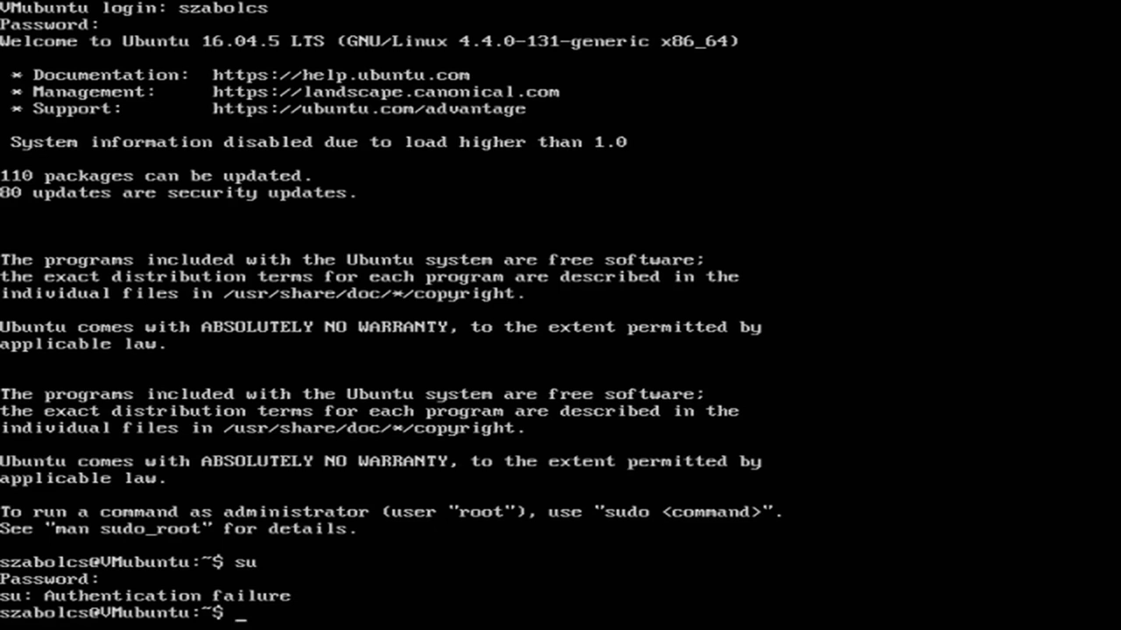
Set a new root password with 'sudo passwd root' after plain 'passwd root' fails.
type("passwd root")
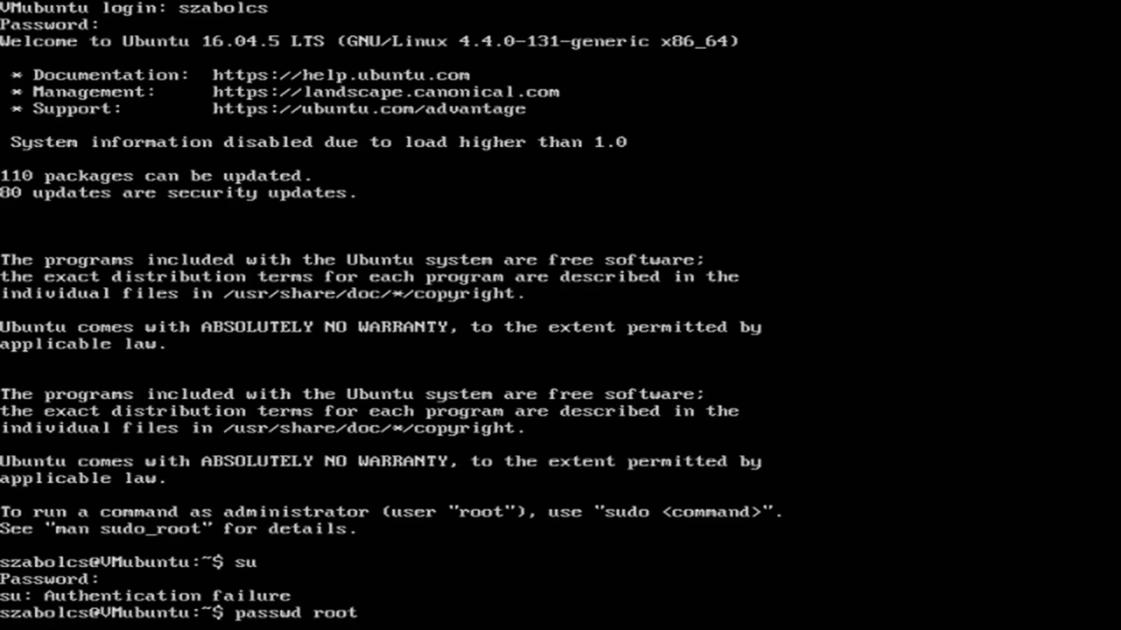
key("Return")
key("Up")
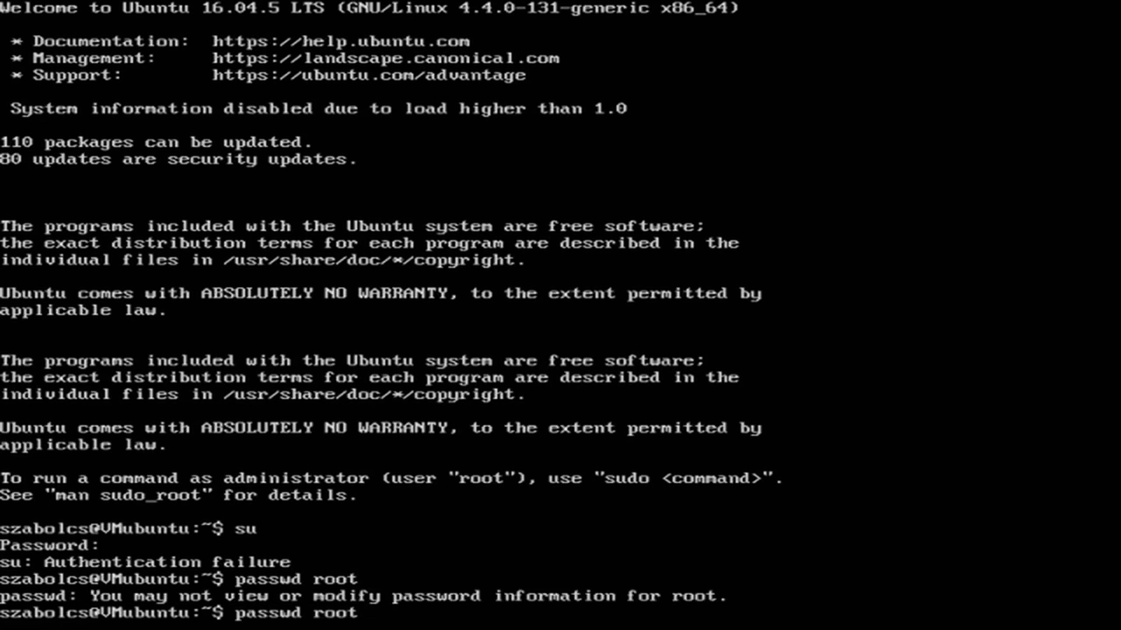
key("Home")
type("sudo")
key("Return")
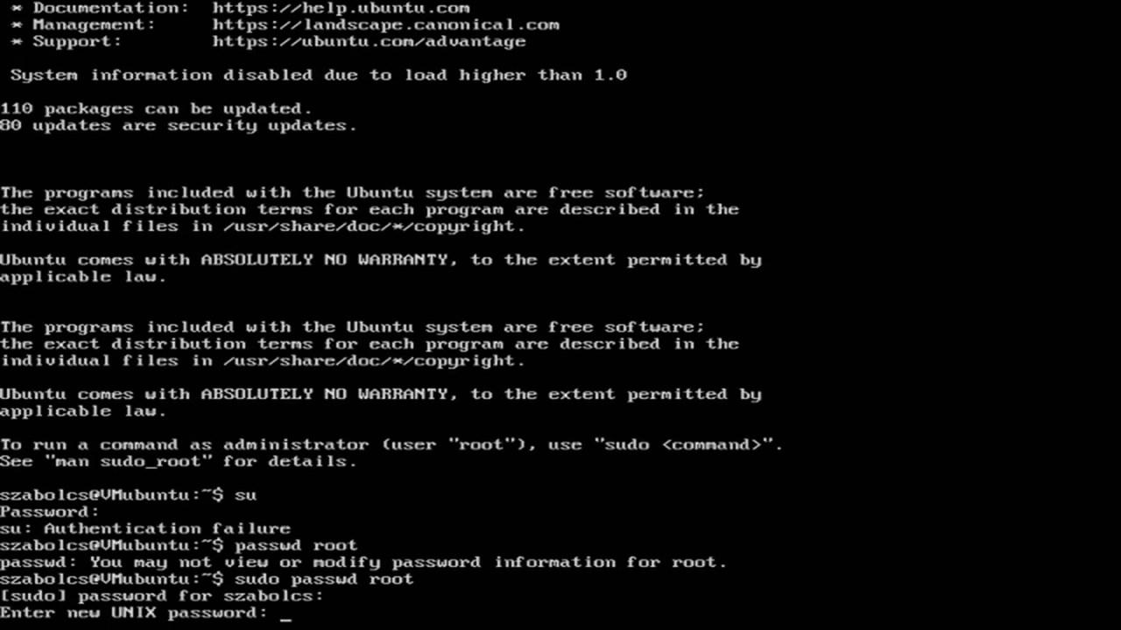
key("Return")
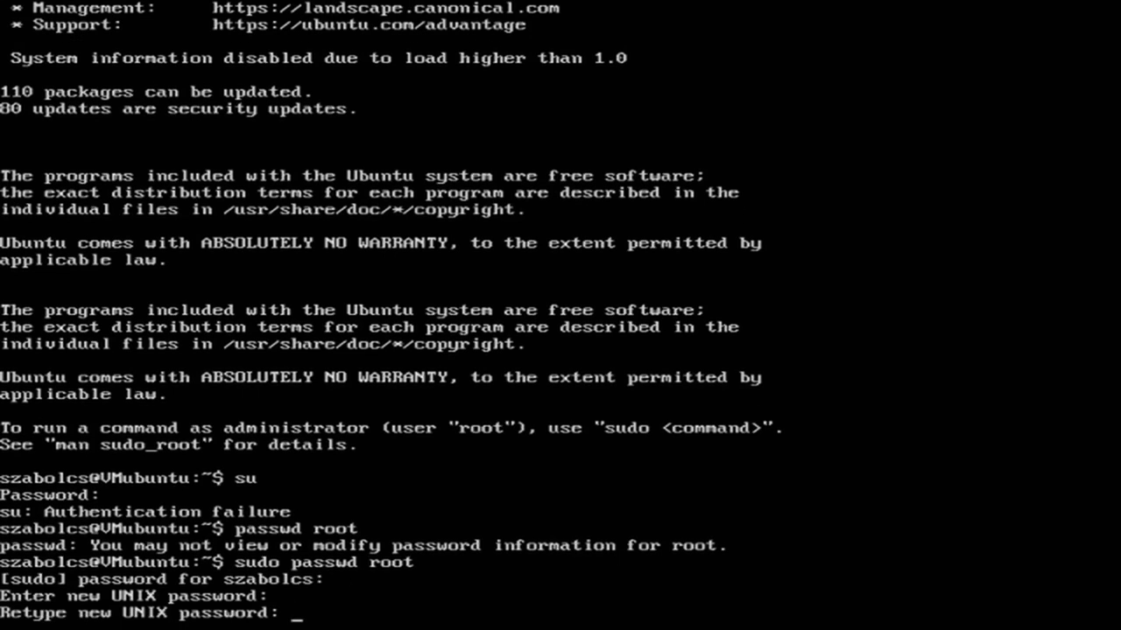
key("Return")
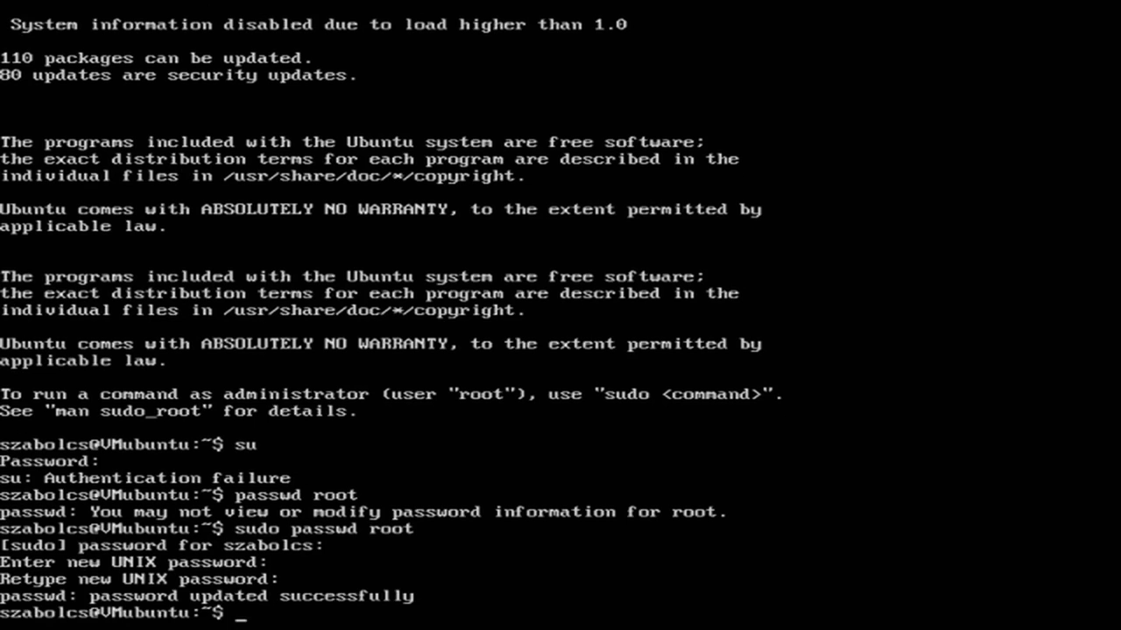
Become root with su using the new password and clear the screen.
type("su")
key("Return")
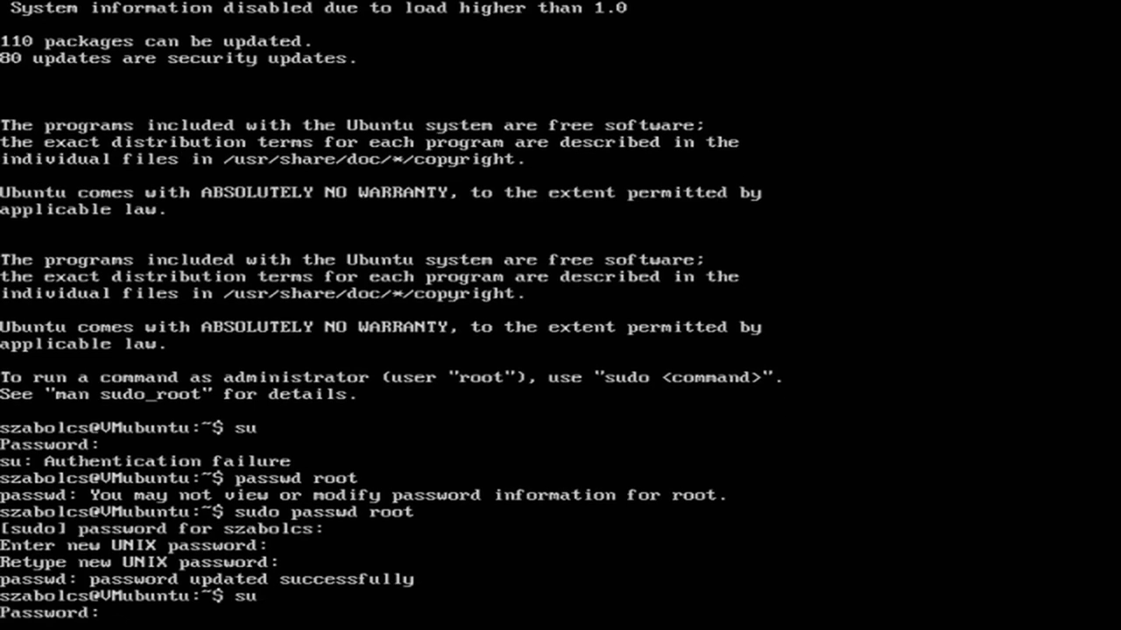
key("Return")
type("clear")
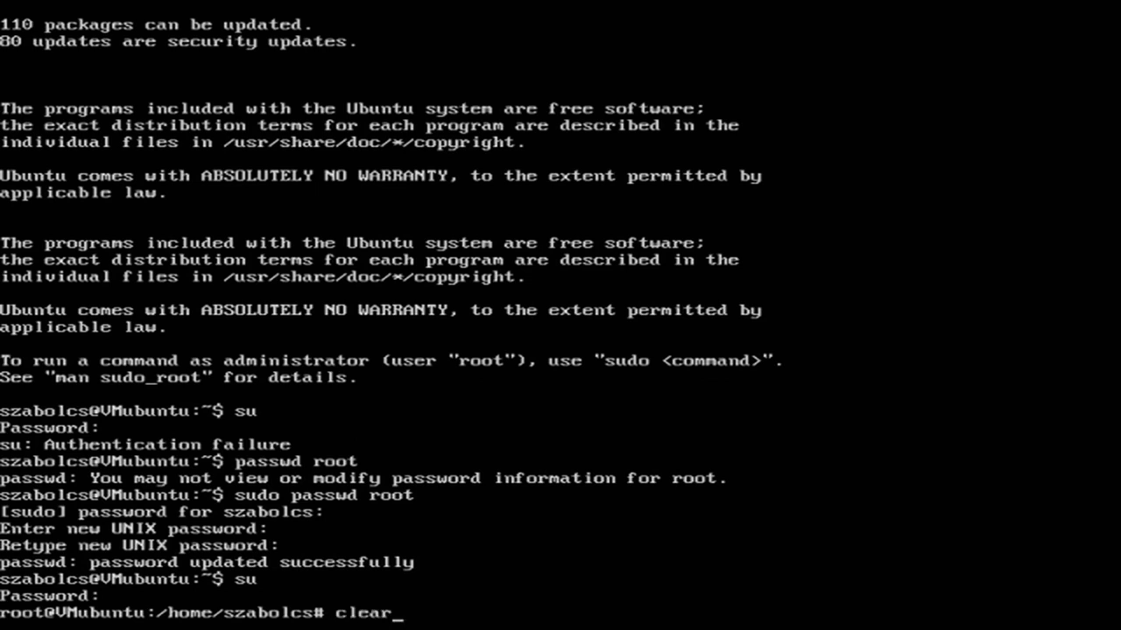
key("Return")
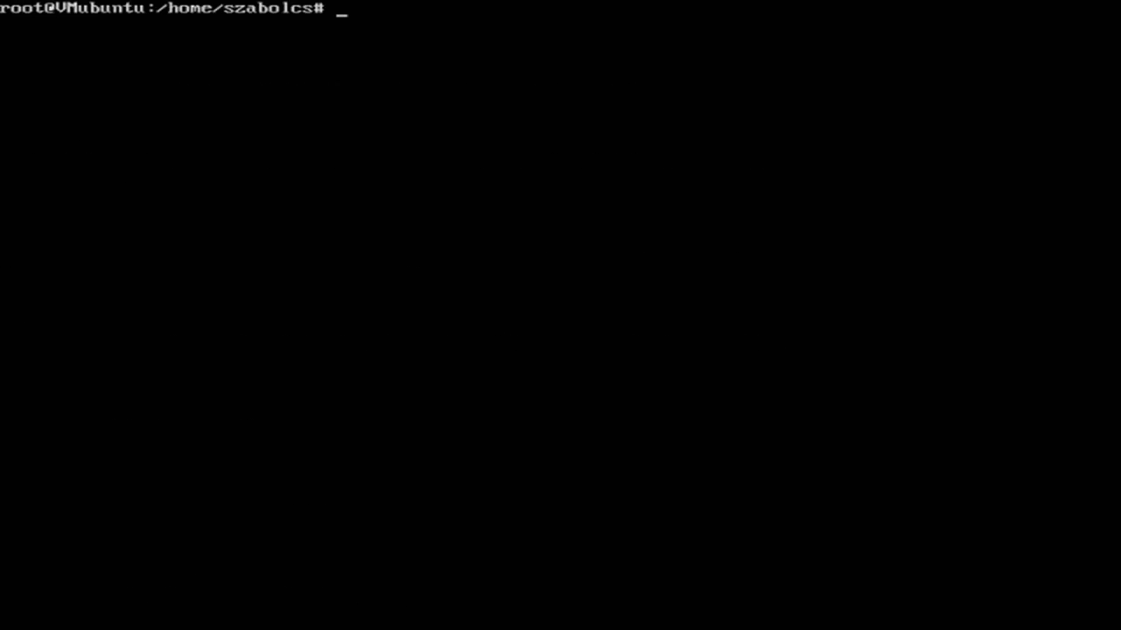
Type 'thanks for watching! :)' at the root prompt, fixing the typo, without pressing Enter.
type("thnaks")
key("BackSpace")
key("BackSpace")
key("BackSpace")
key("BackSpace")
key("BackSpace")
type("h")
key("BackSpace")
type("hanks for")
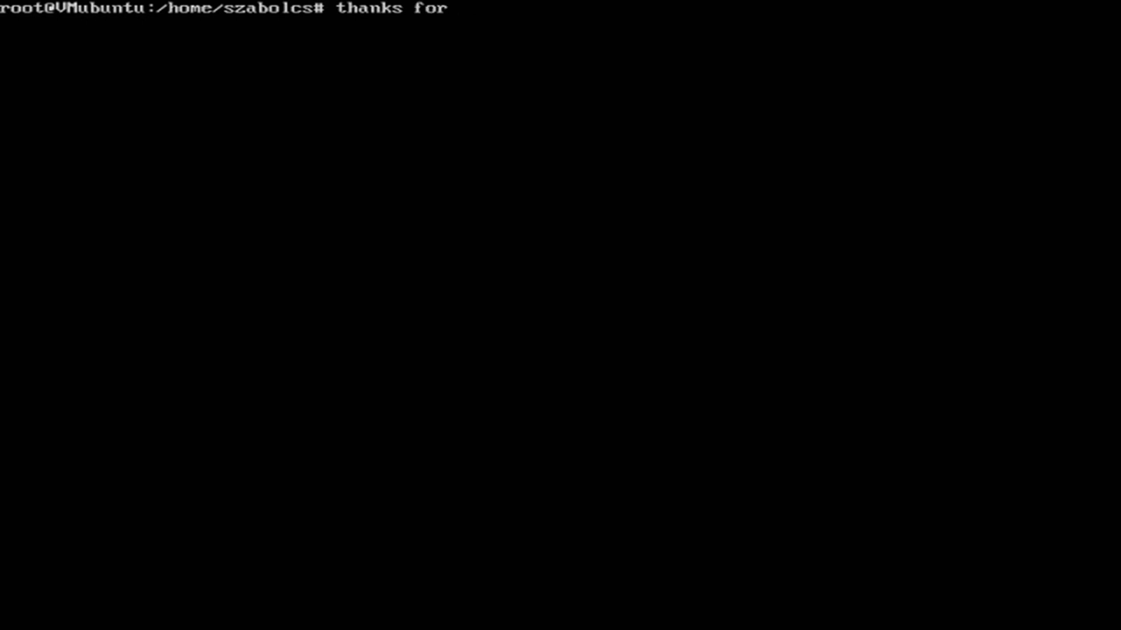
type(" watching! :)")
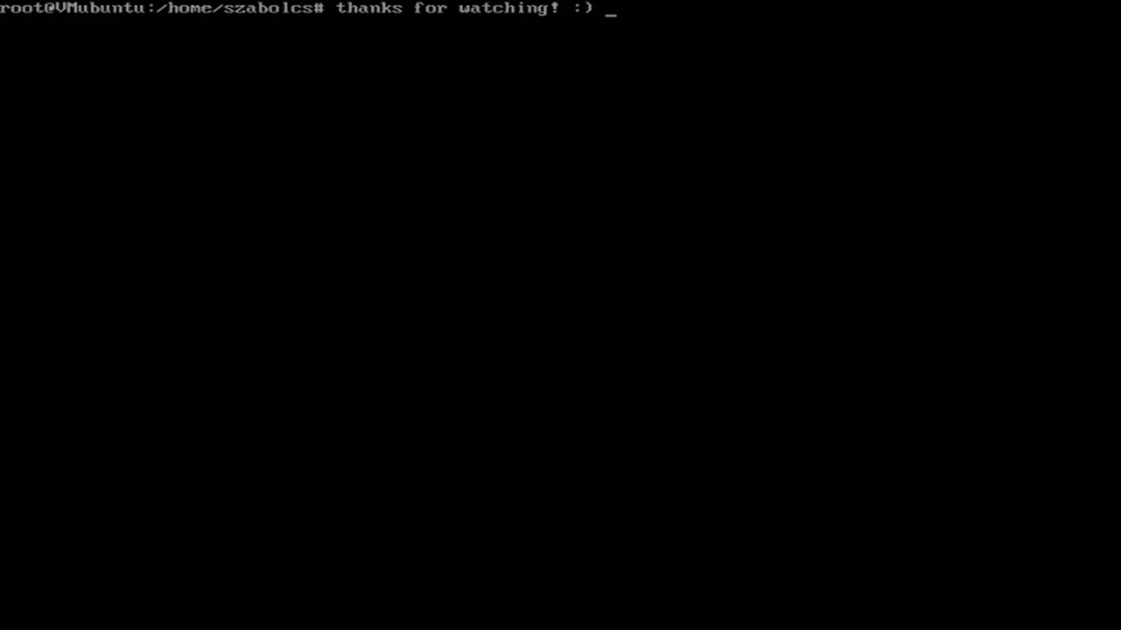